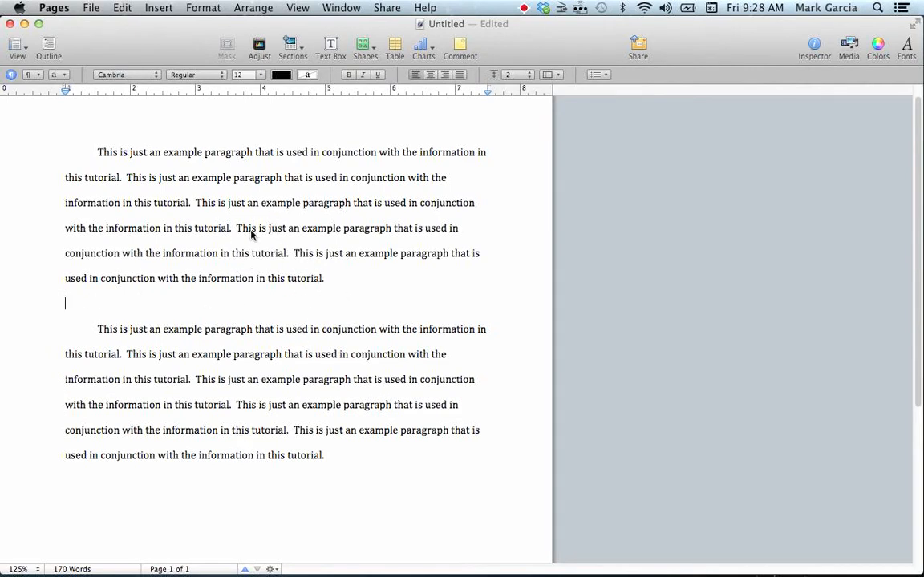
Insert a table between the two paragraphs and head its columns Time (min), 0 C Glucose (mg/dL) and 25 C Glucose (mg/dL).
click(395, 49)
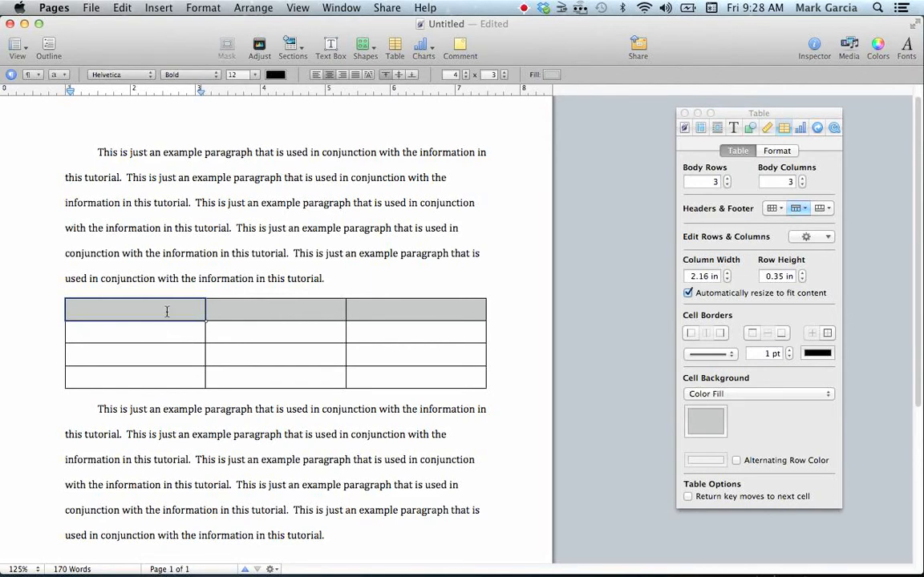
text(Time (min))
key(Tab)
text(0)
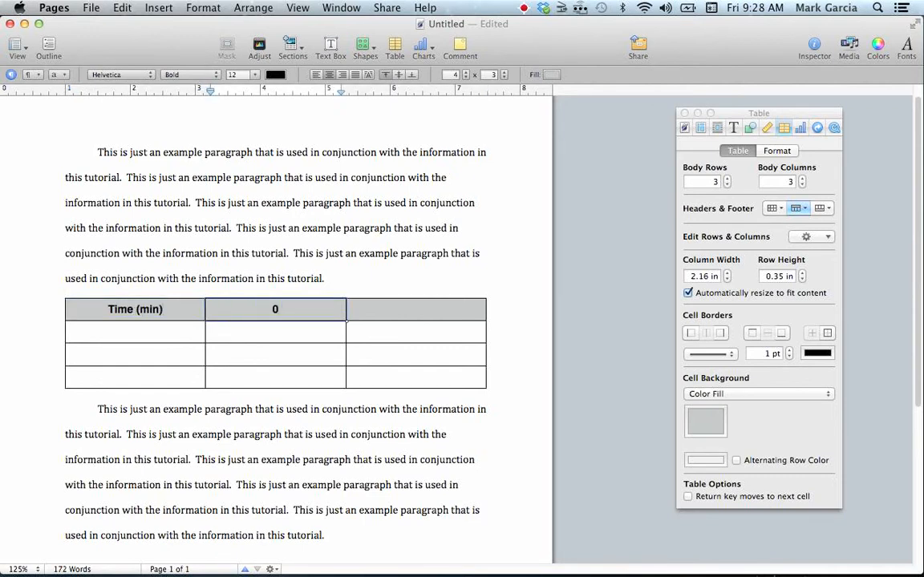
text( C Glucose ()
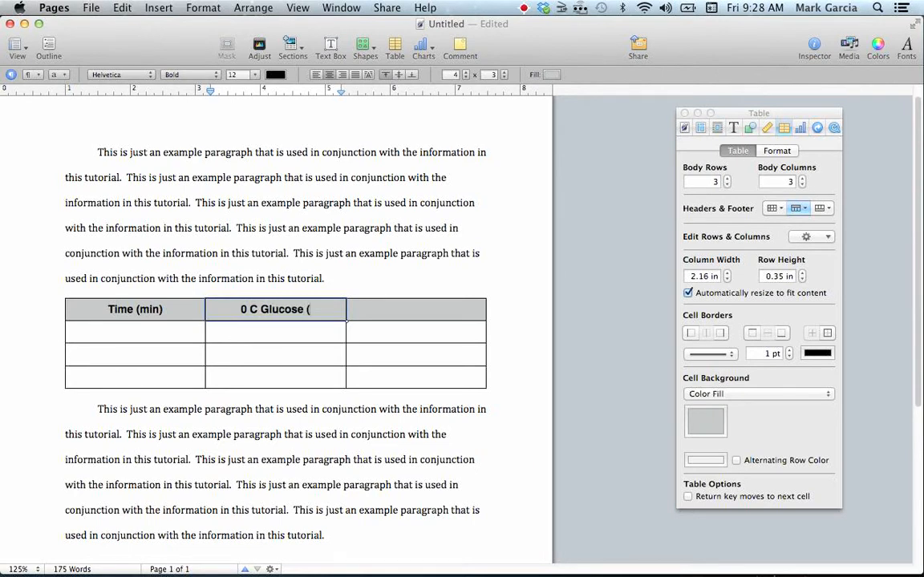
text(mg/dL))
key(Tab)
text(25 C ()
key(BackSpace)
text(Glucose (mg/dL))
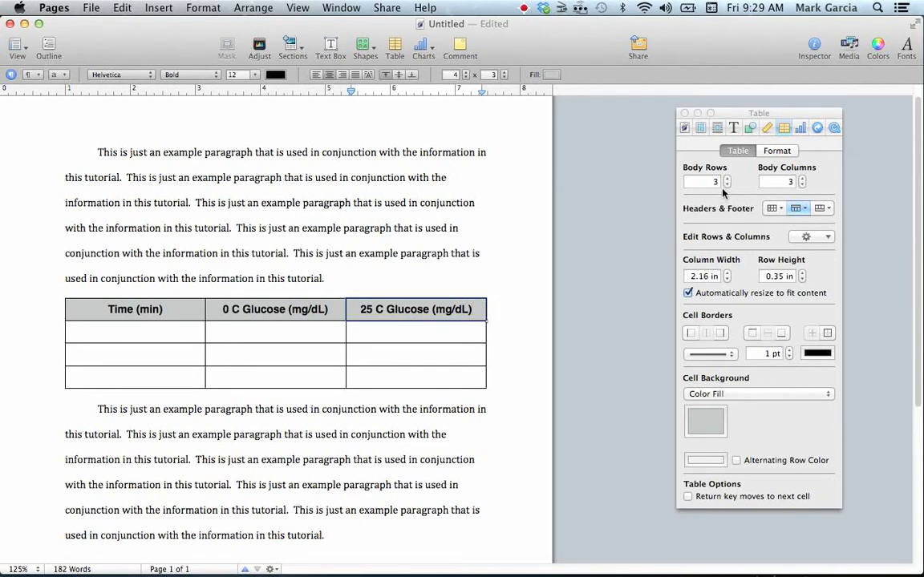
Set the table's number of body columns to 7.
click(779, 182)
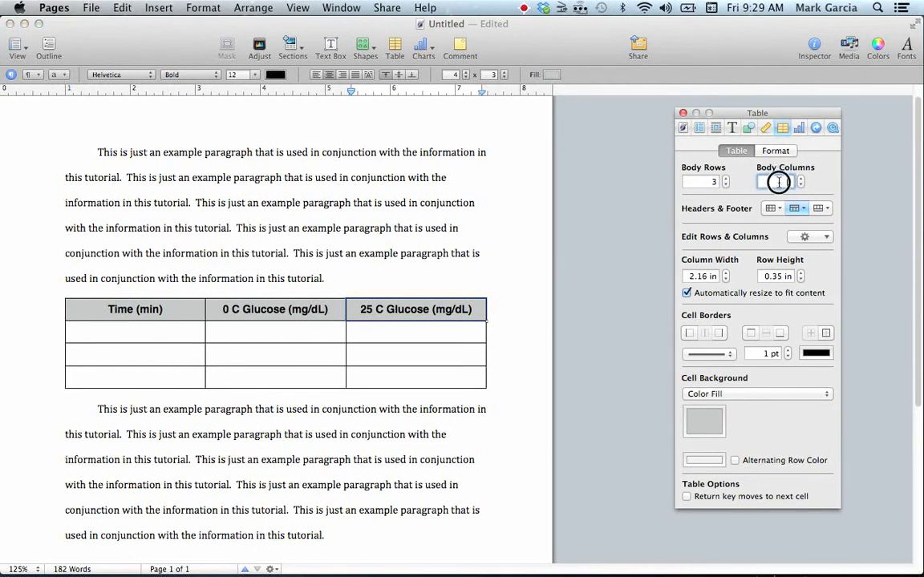
text(7)
key(Return)
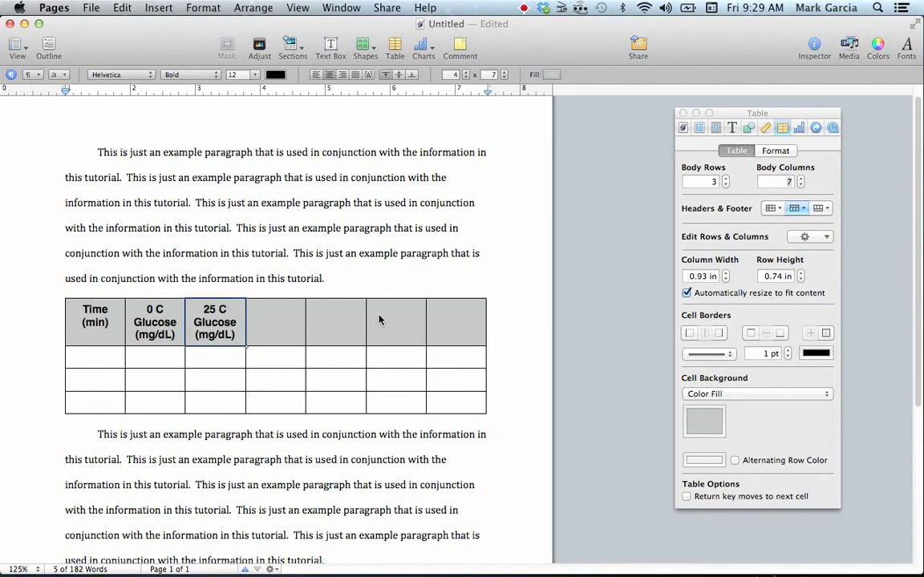
Enter the header 40 C Glucose (mg/dL) in the fourth column.
click(286, 321)
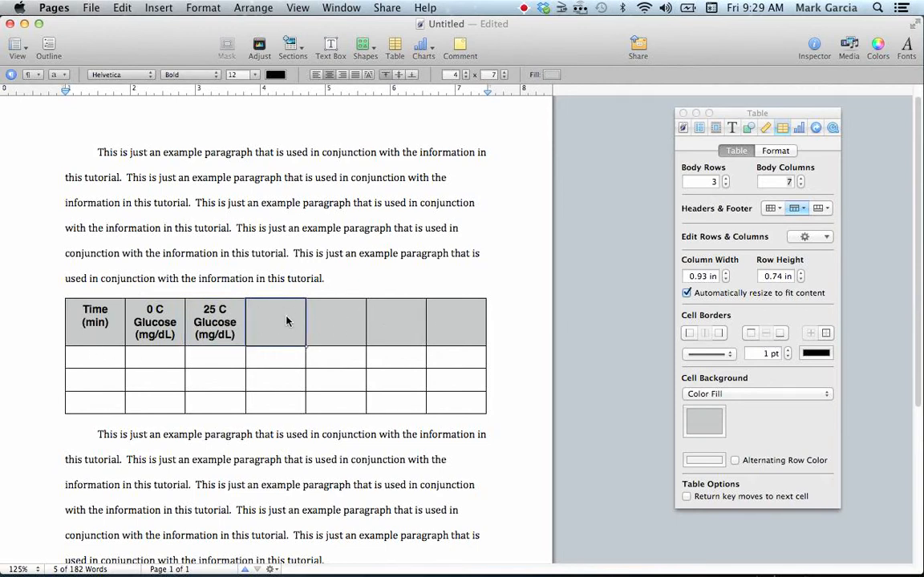
text(40)
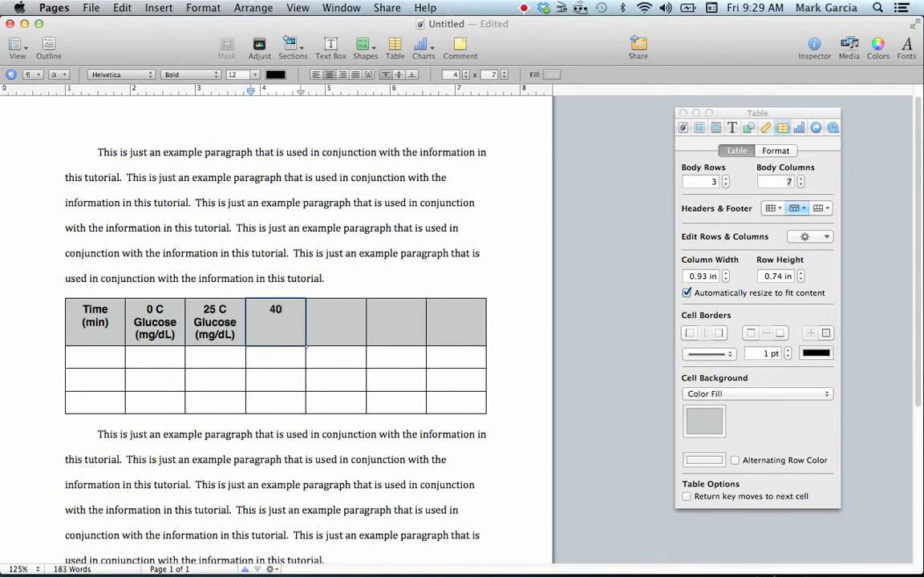
text( C Glucose()
key(BackSpace)
text((mg)
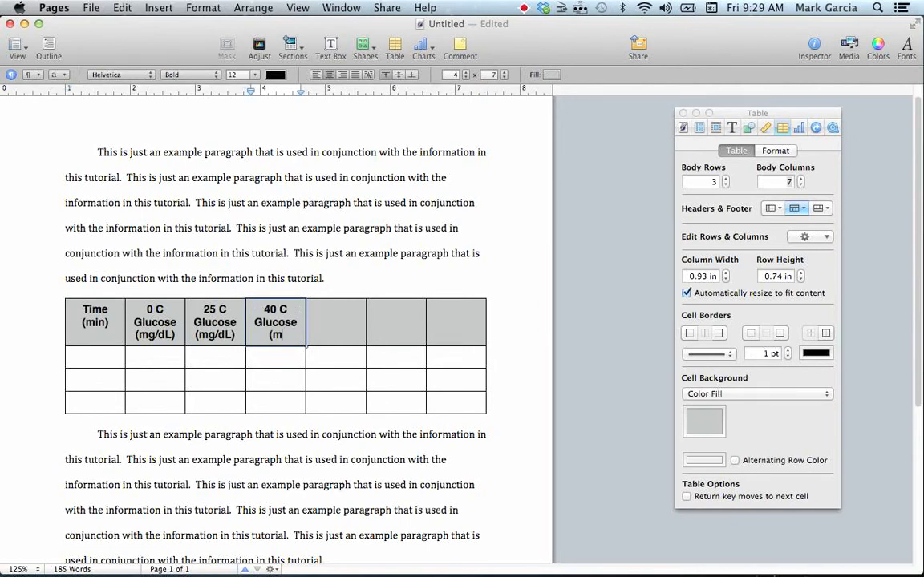
text(/dL)
key(BackSpace)
text(dL))
Copy the 40 C Glucose (mg/dL) header cell into the three empty header cells of the last columns.
drag(276, 323, 216, 402)
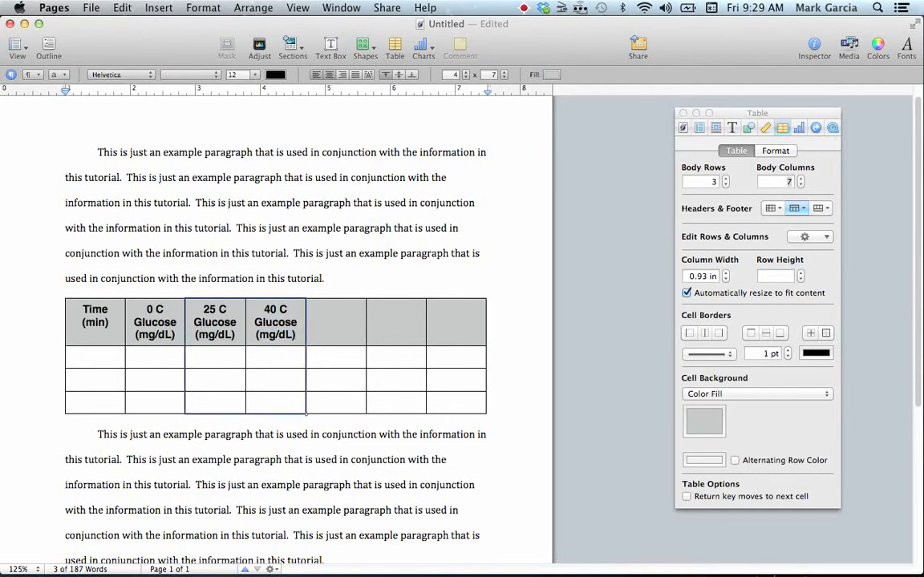
triple_click(274, 320)
key(super+c)
click(325, 324)
key(super+v)
click(387, 320)
key(super+v)
click(447, 320)
key(super+v)
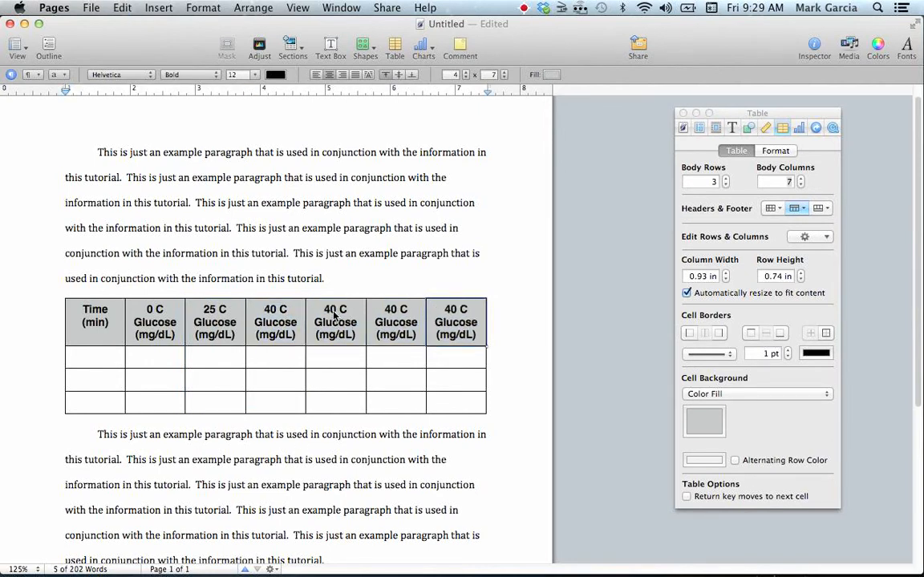
Change the temperatures in the three copied column headers to 60 C, 80 C and 100 C.
click(332, 311)
text(6)
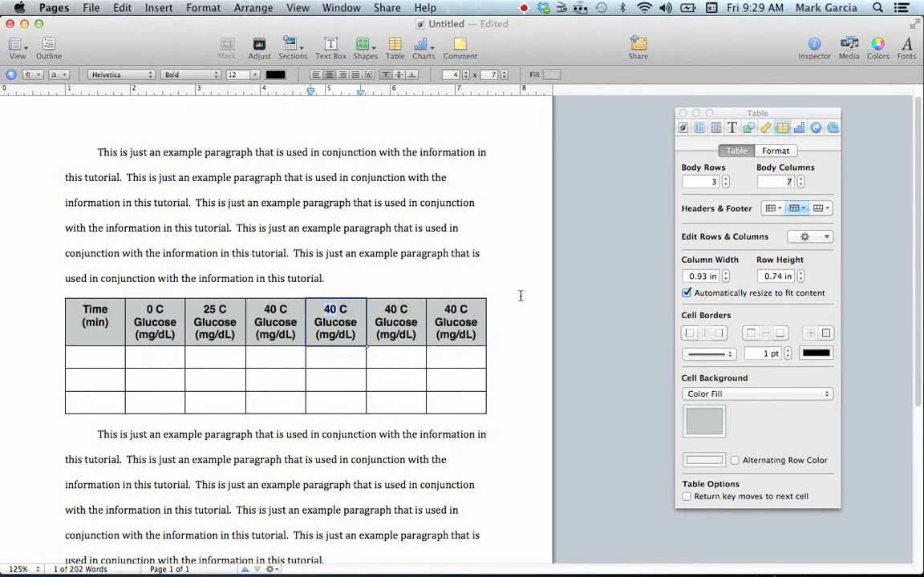
click(393, 311)
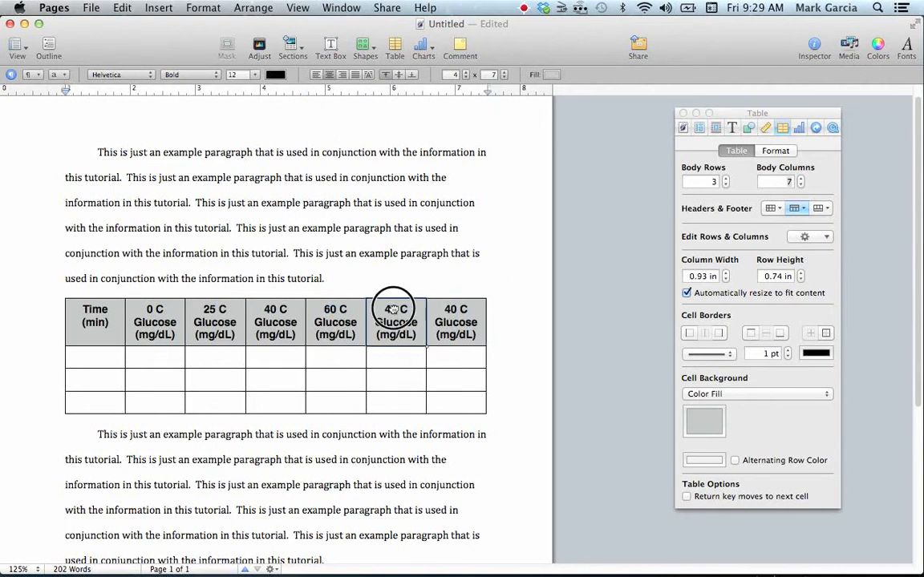
key(Left)
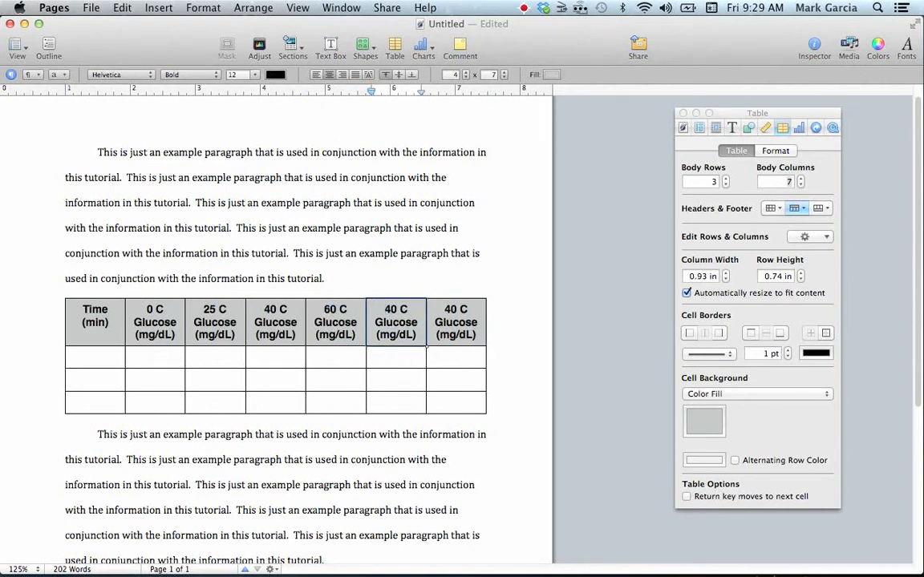
key(Delete)
text(8)
click(449, 311)
click(452, 310)
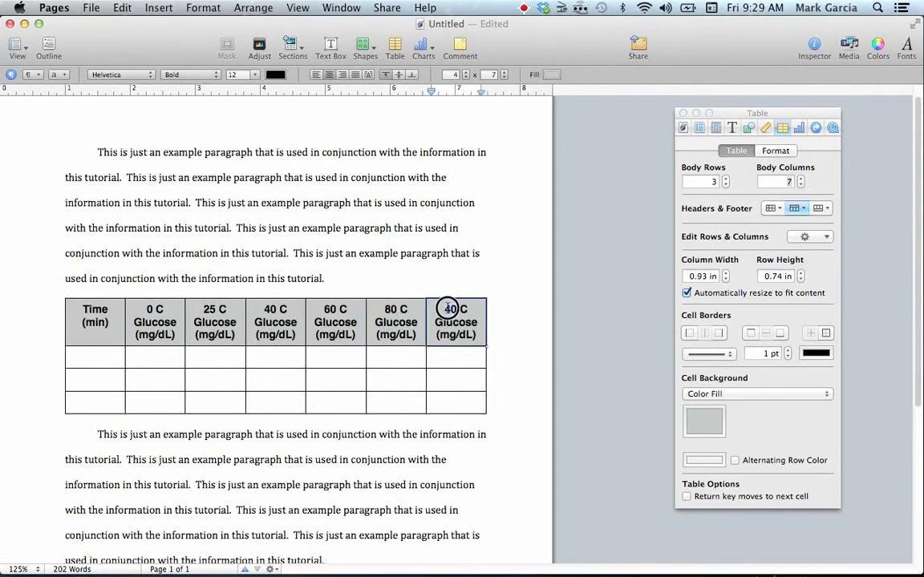
key(BackSpace)
text(10)
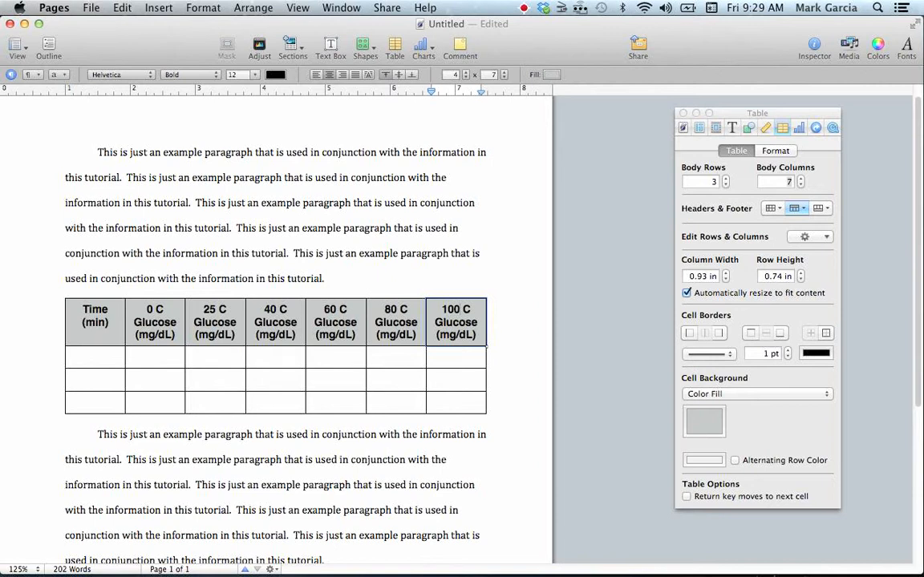
Reduce the table to 1 body row.
click(261, 375)
click(93, 356)
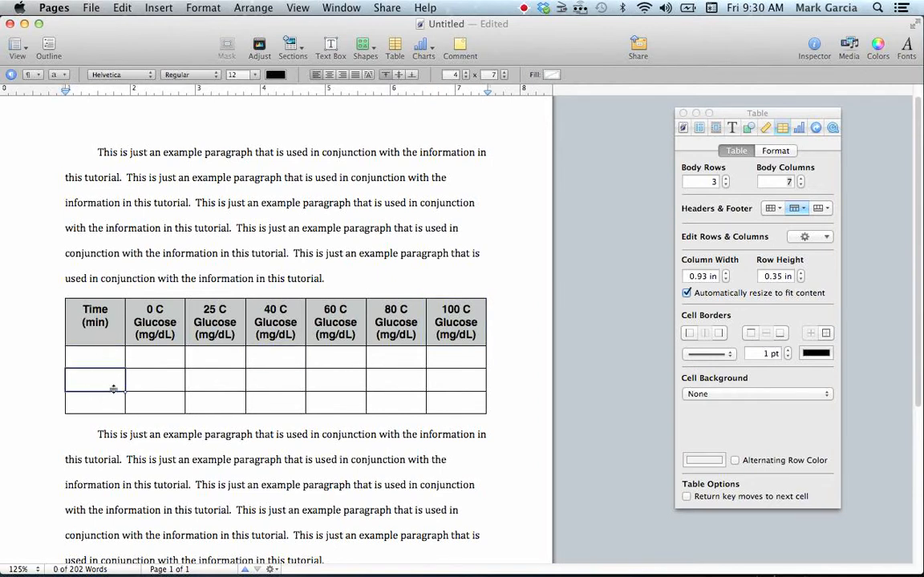
click(452, 398)
mouse_move(452, 399)
mouse_down()
mouse_move(124, 396)
mouse_move(89, 386)
mouse_move(336, 368)
mouse_move(470, 401)
mouse_up()
click(92, 385)
click(102, 363)
click(712, 183)
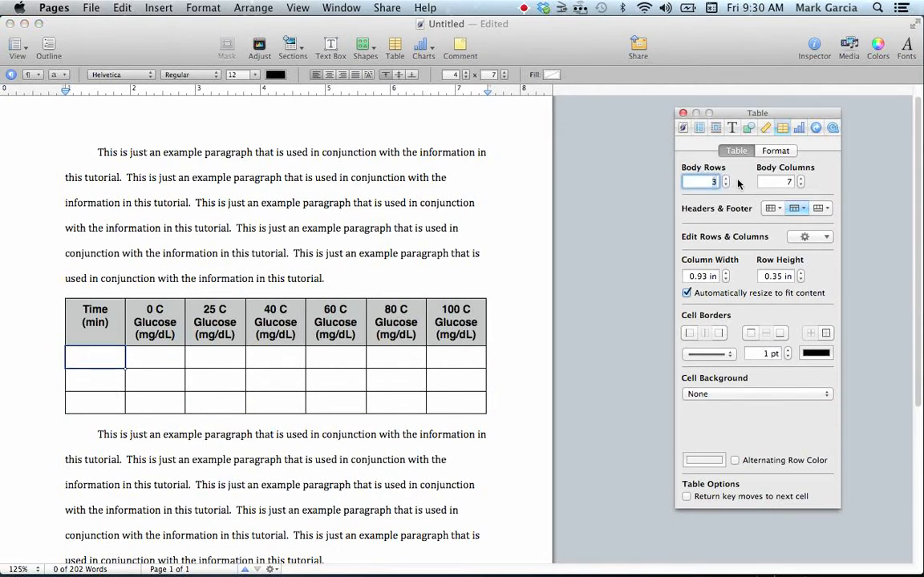
key(Return)
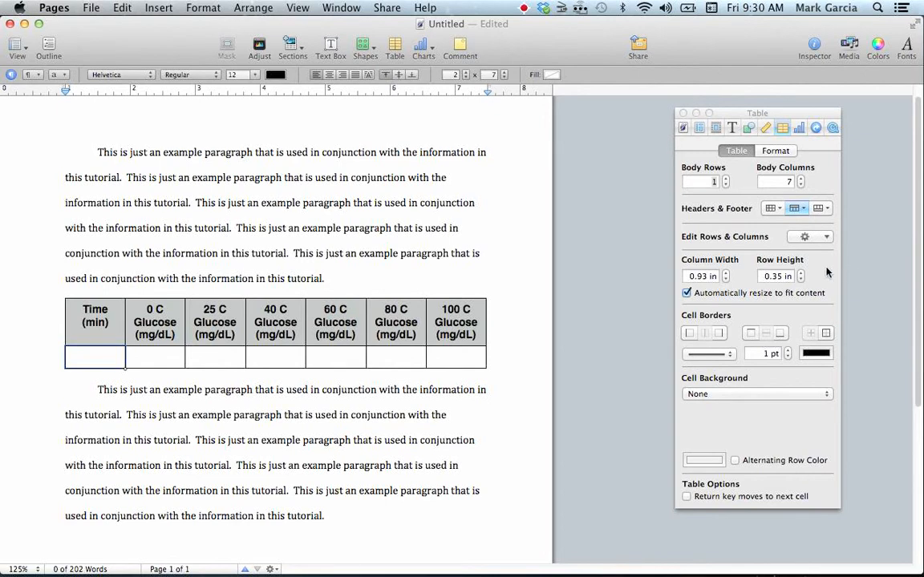
Increase the height of the body row to 0.65 in.
click(800, 274)
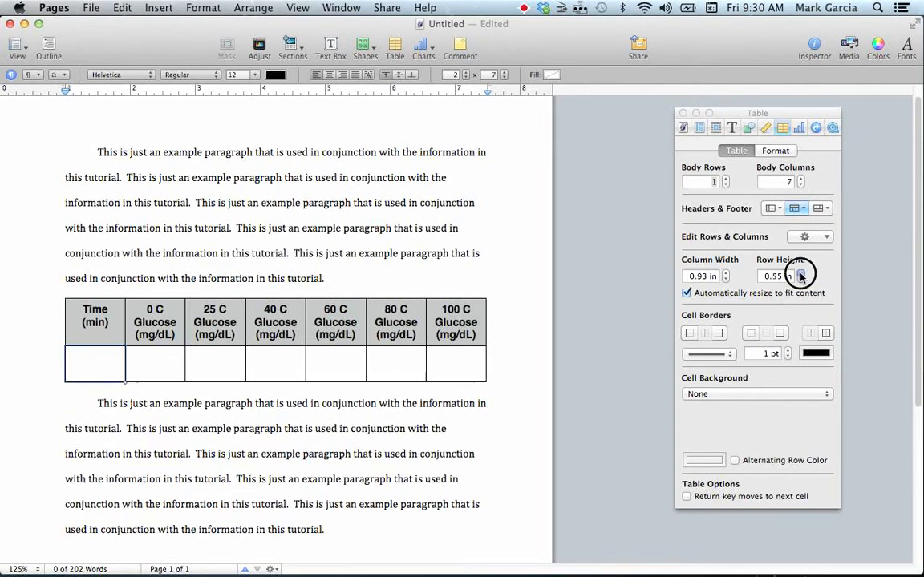
click(800, 273)
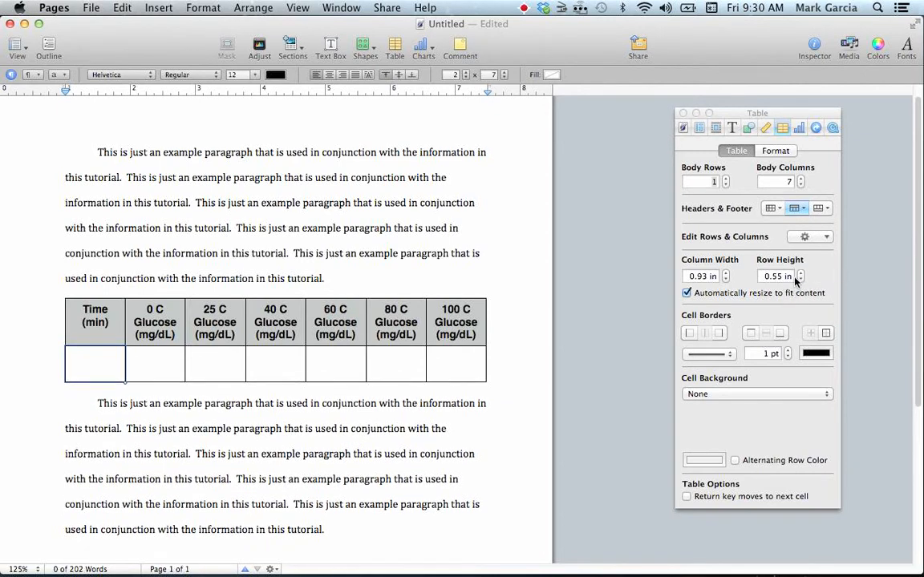
click(801, 273)
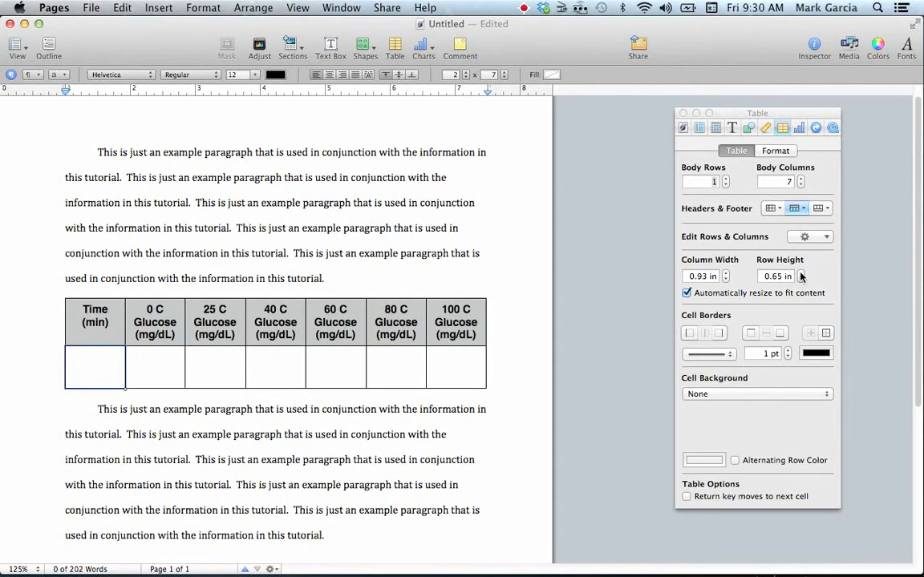
Fill the body row with 10, 250, 250, 500, 1000, 100 and 0, starting in the Time (min) column.
click(105, 379)
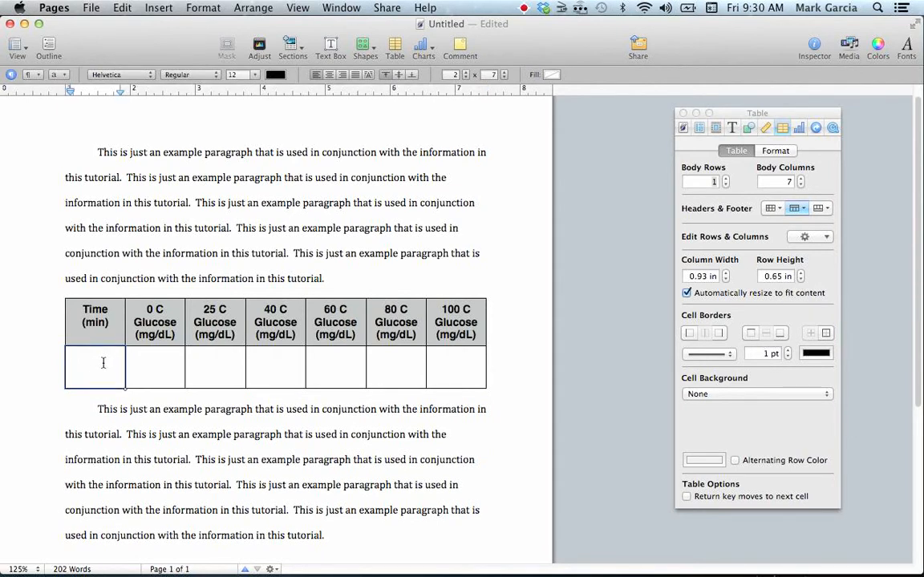
text(10)
key(Tab)
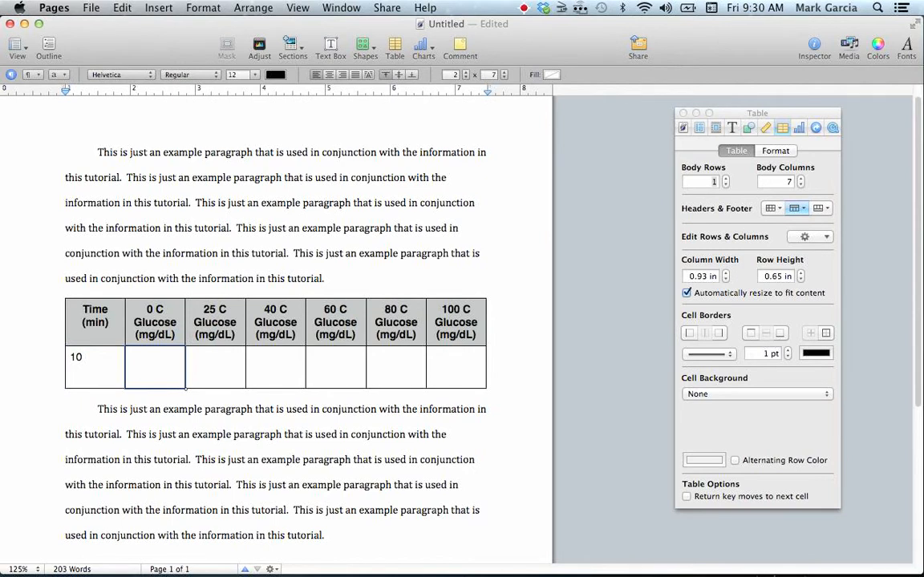
text(250)
key(Tab)
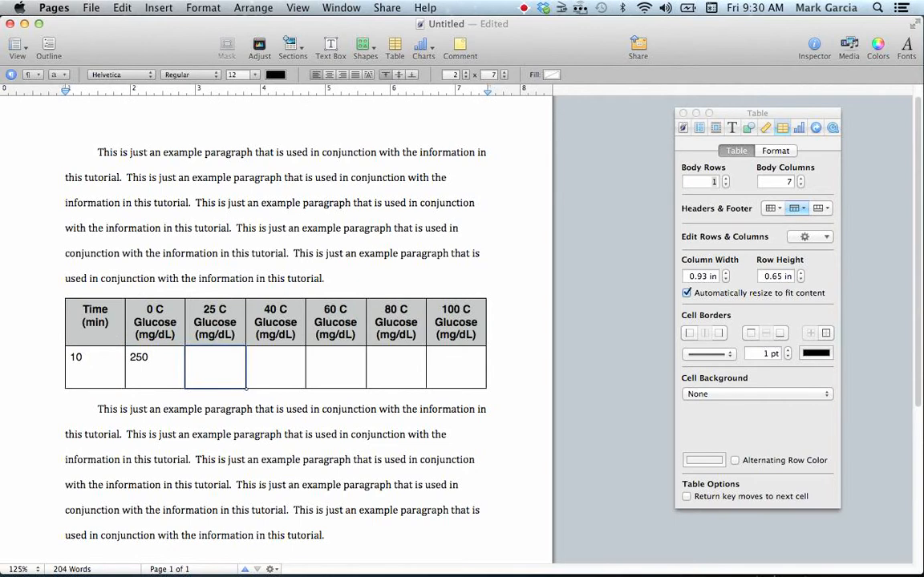
text(250)
key(Tab)
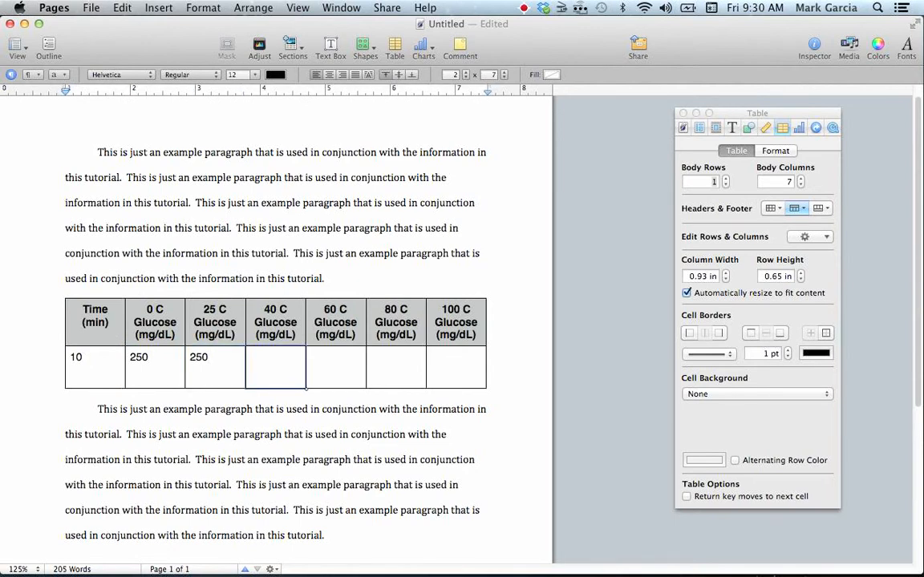
text(500)
key(Tab)
text(1000)
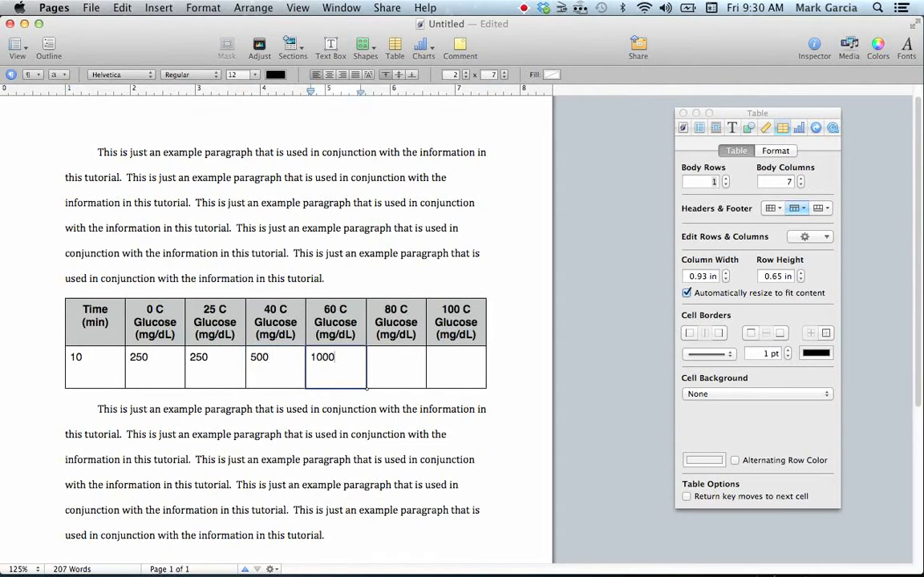
key(Tab)
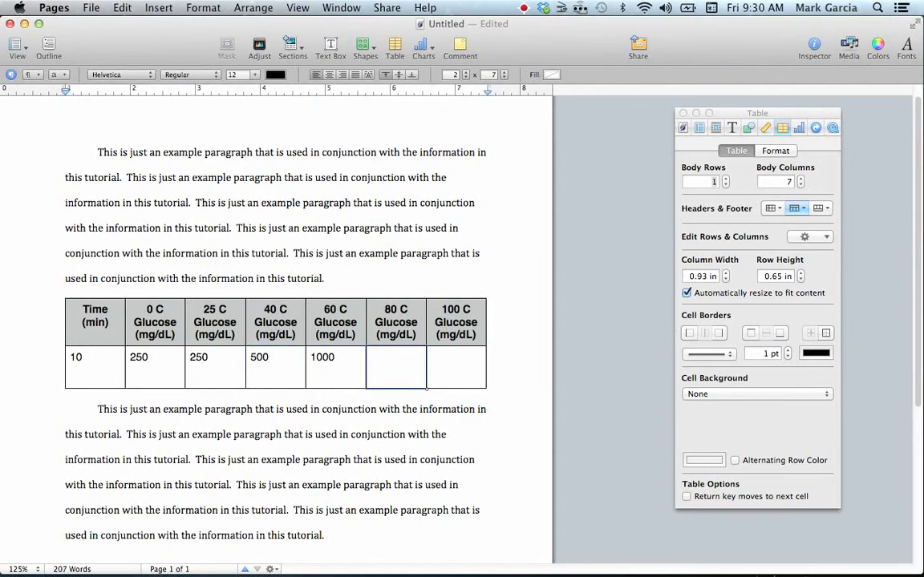
text(100)
key(Tab)
text(0)
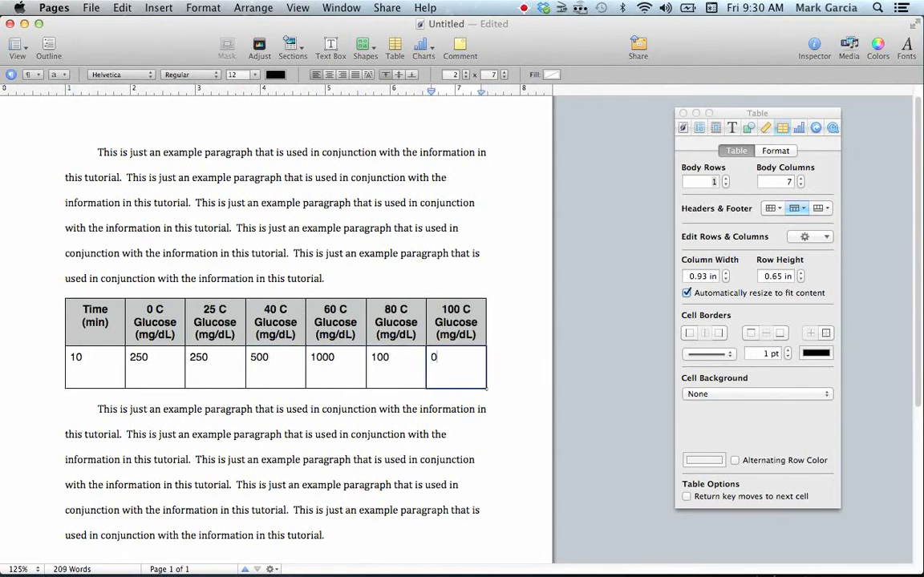
Center the text of all body row cells both horizontally and vertically, and deselect the table.
click(112, 366)
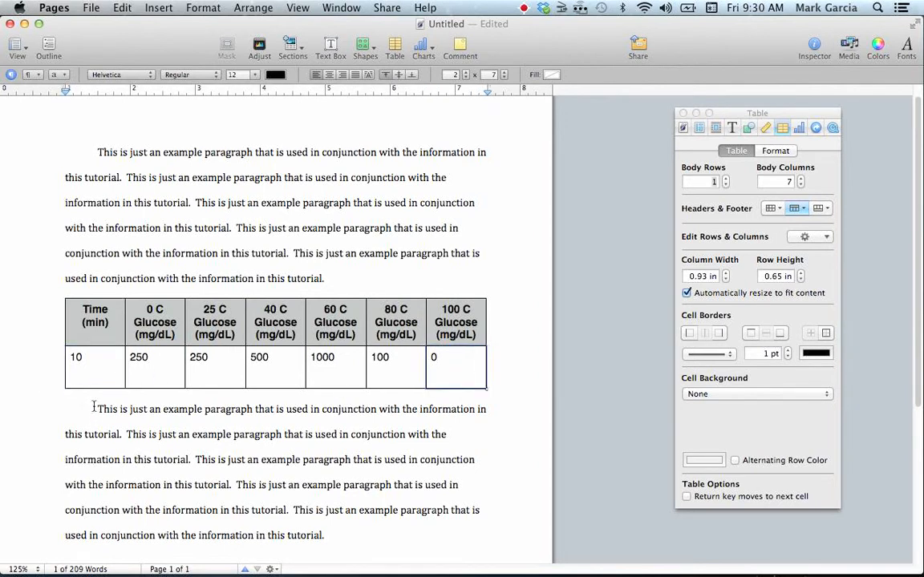
click(72, 358)
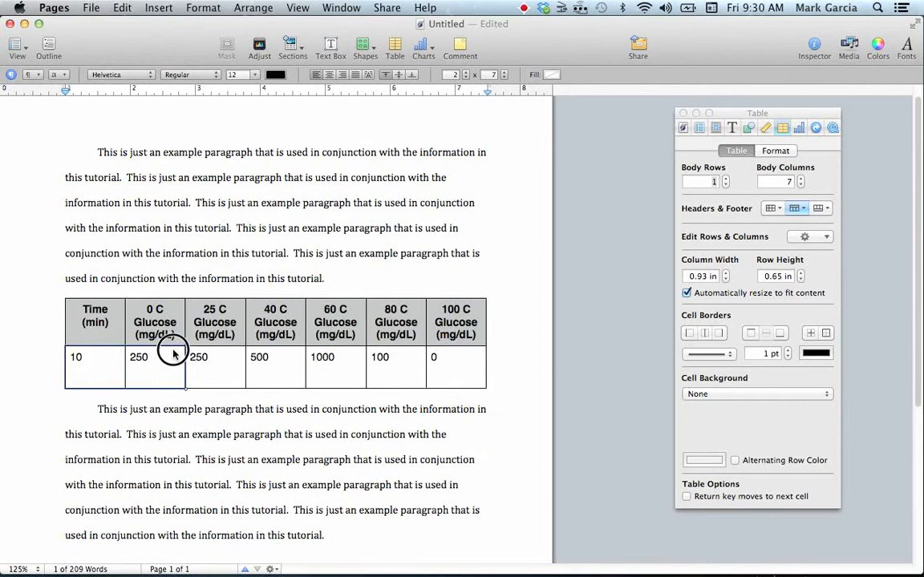
click(452, 360)
key(BackSpace)
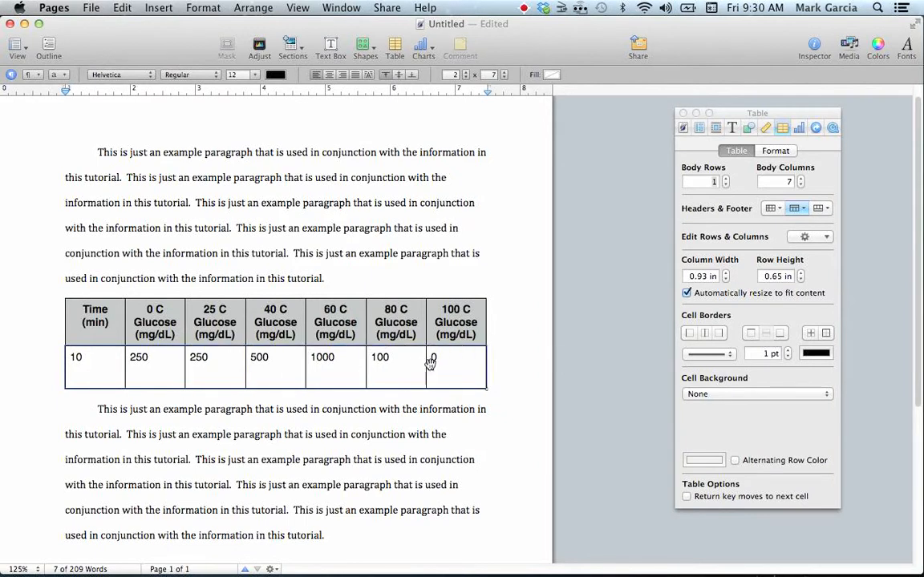
text(0)
click(331, 76)
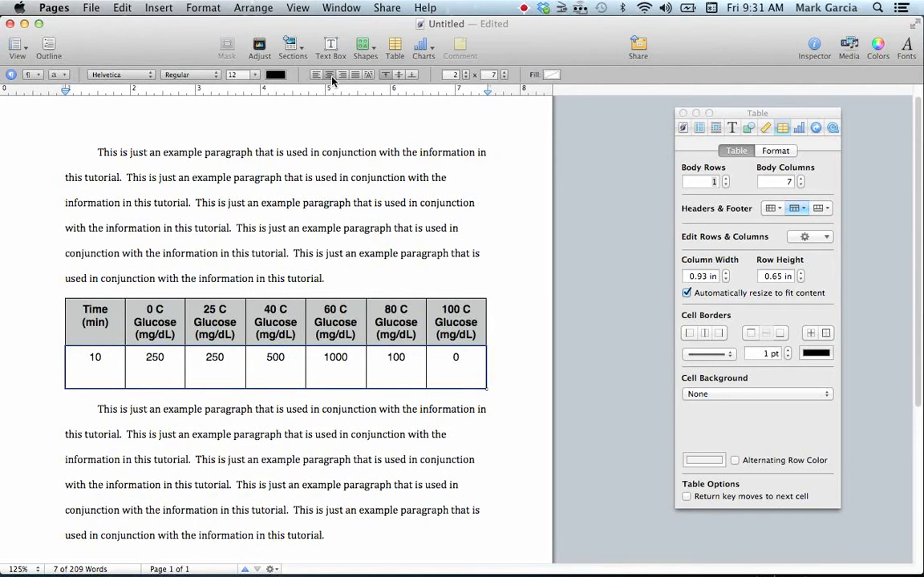
click(398, 75)
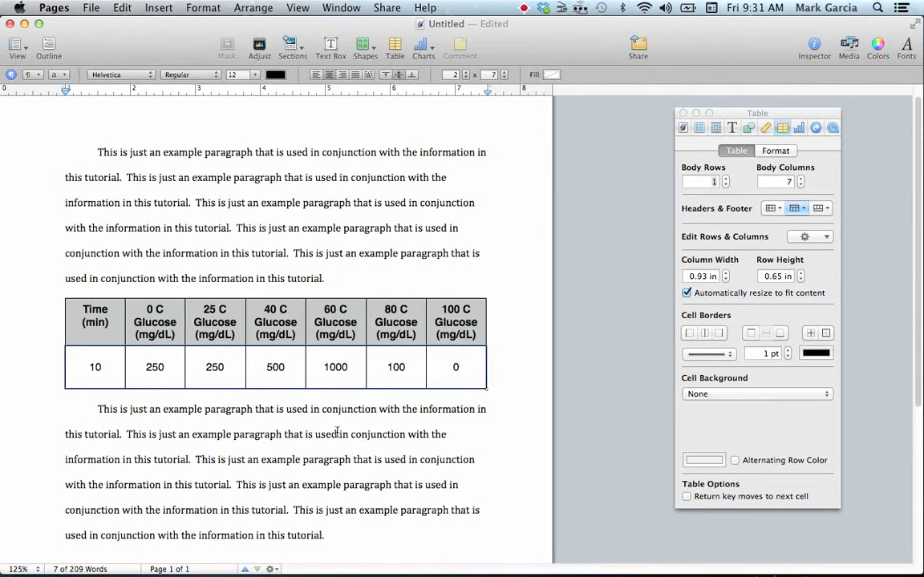
click(511, 375)
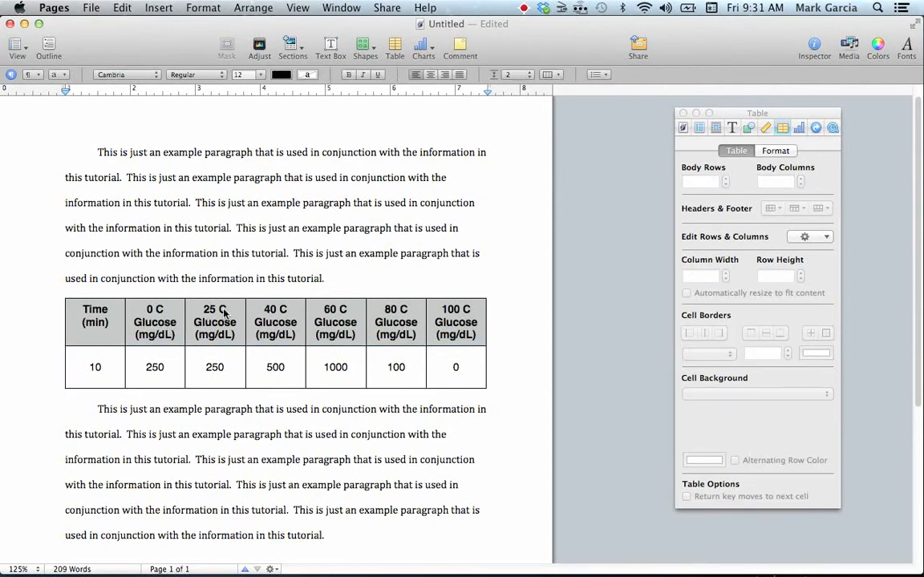
Center the header row text vertically within its cells and set its font size to 10.
click(101, 317)
click(103, 319)
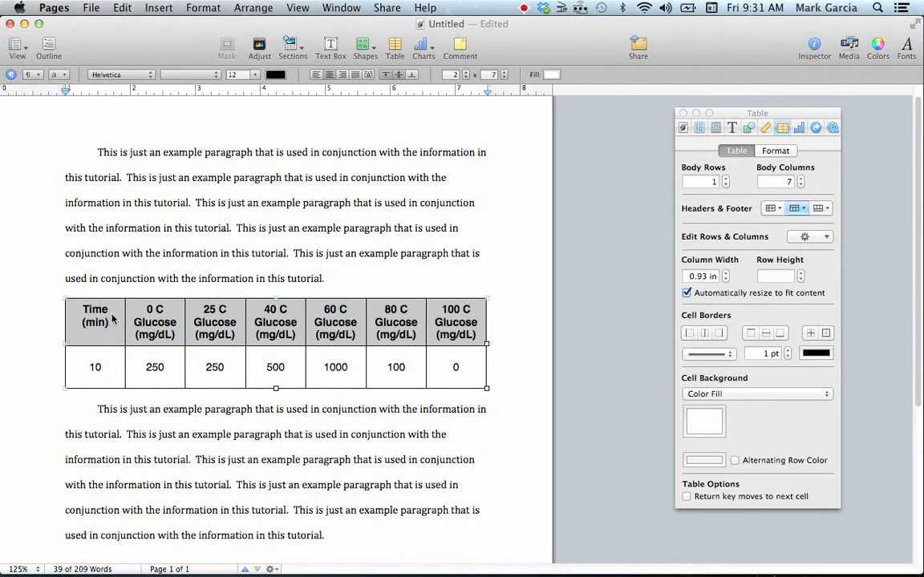
drag(105, 319, 450, 314)
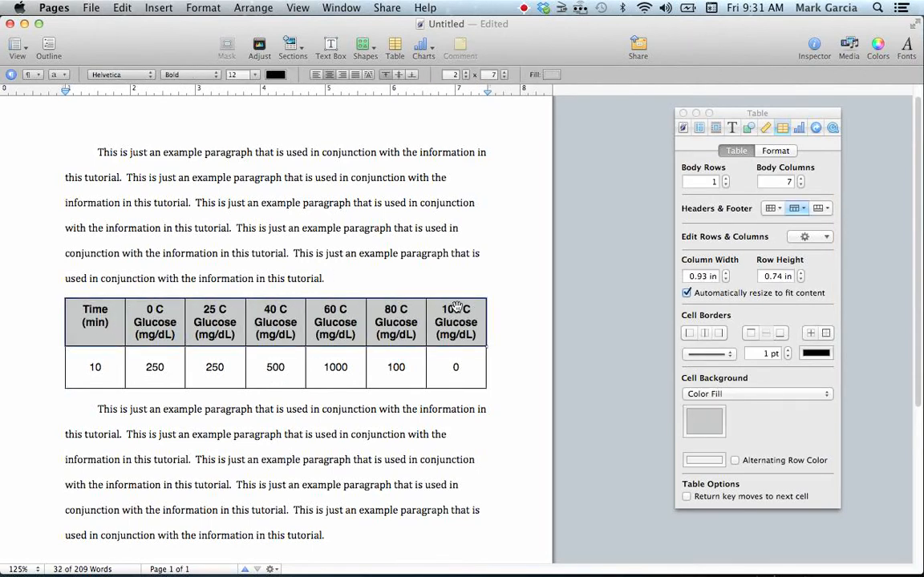
click(399, 76)
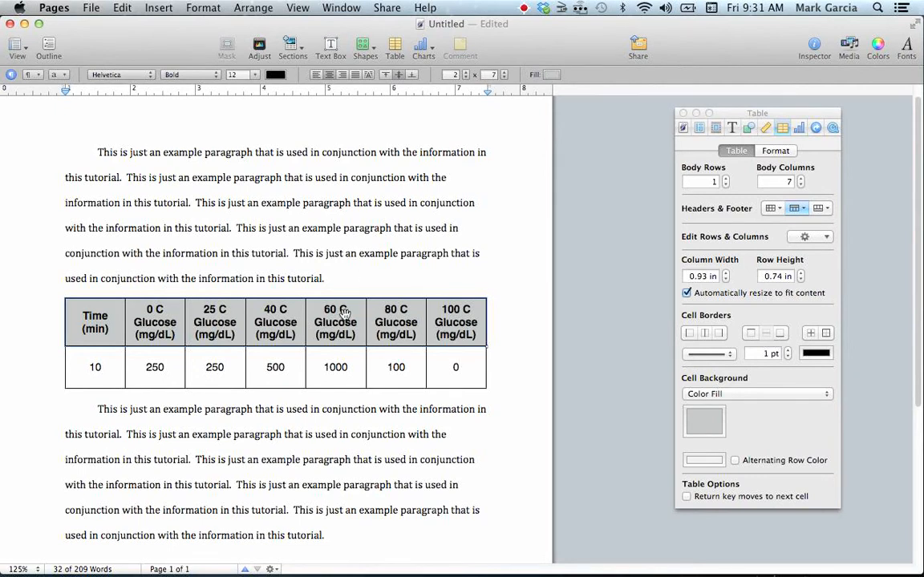
click(239, 73)
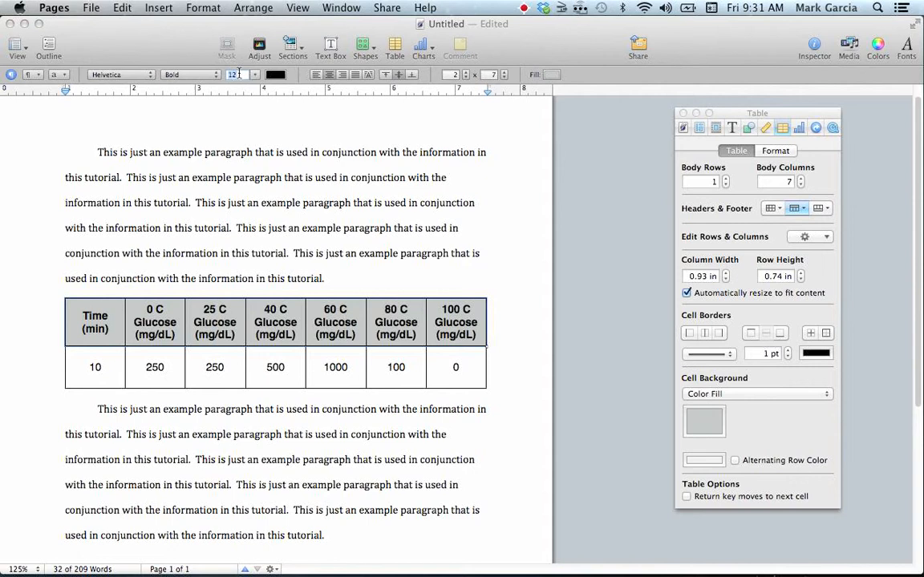
text(10)
key(Return)
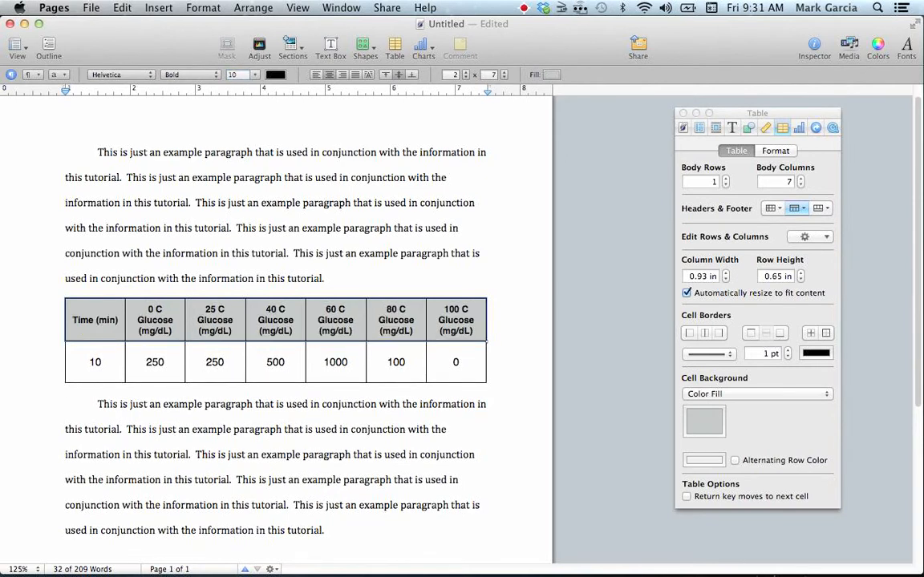
Set the font size of all body row values to 11 and deselect the table.
click(215, 362)
click(93, 361)
shift+click(452, 362)
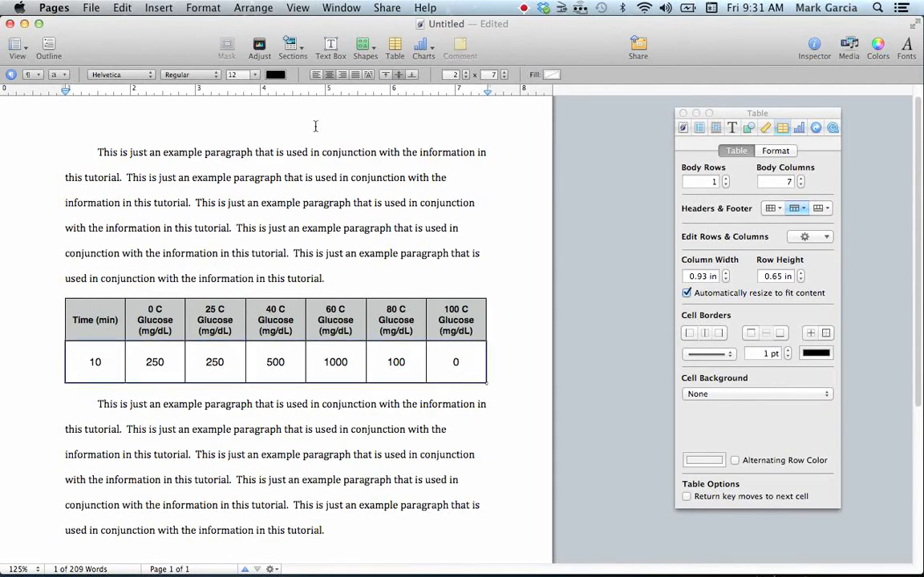
click(232, 75)
text(11)
key(Return)
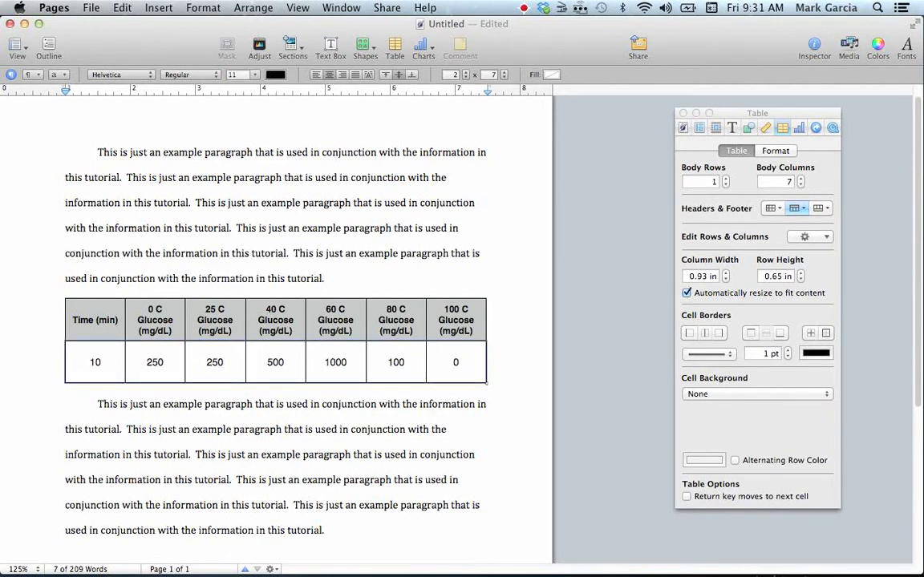
click(343, 388)
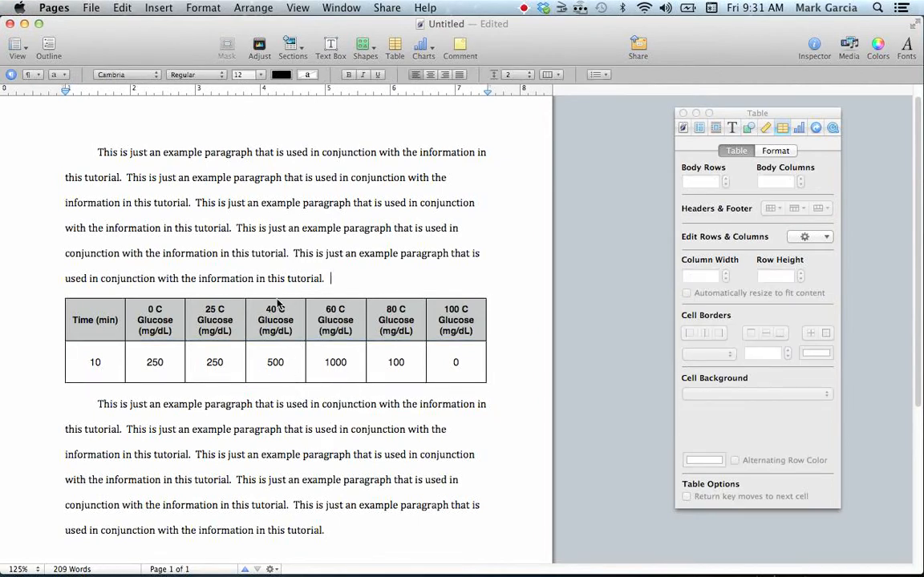
click(74, 299)
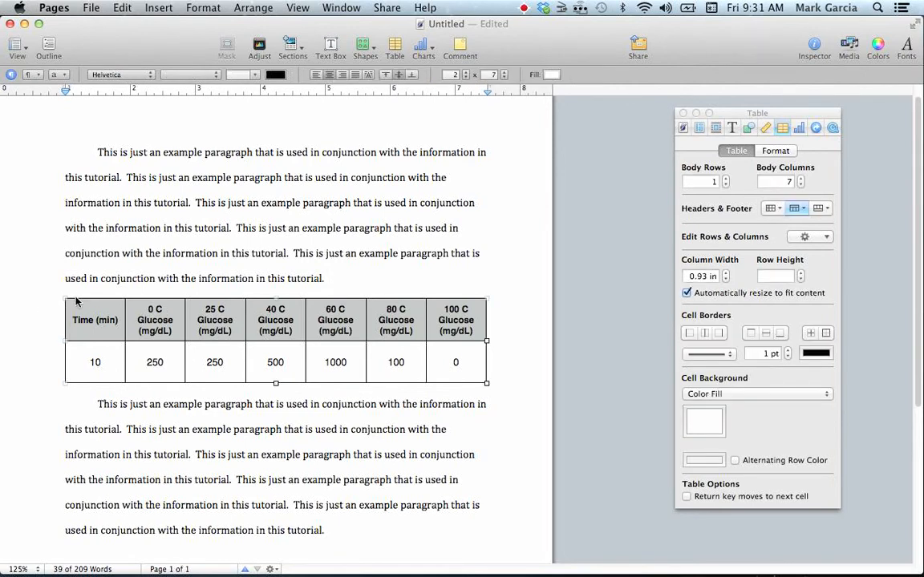
click(237, 391)
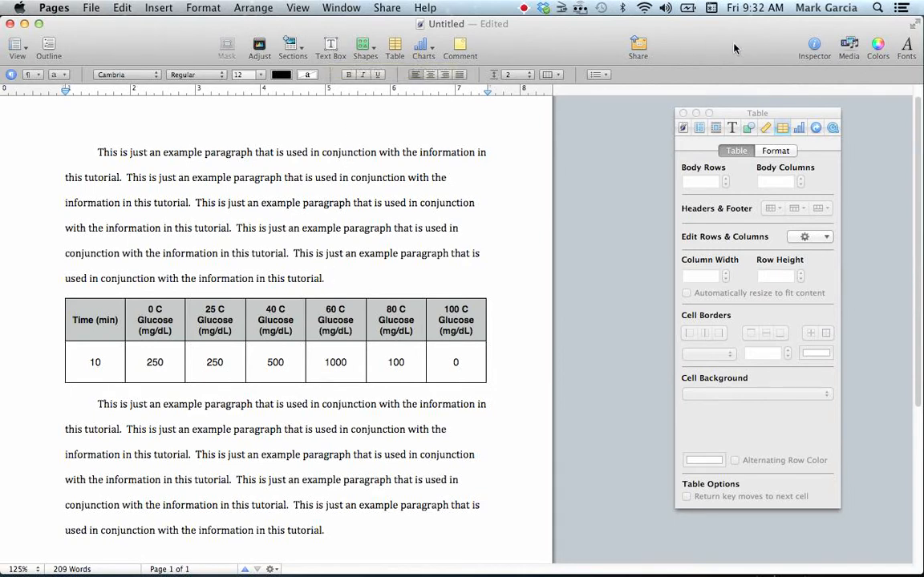
Insert a text box with the caption "Figure 1. Determining Optimal Temperature of Lactase" and widen it so the caption fits on one line.
click(331, 47)
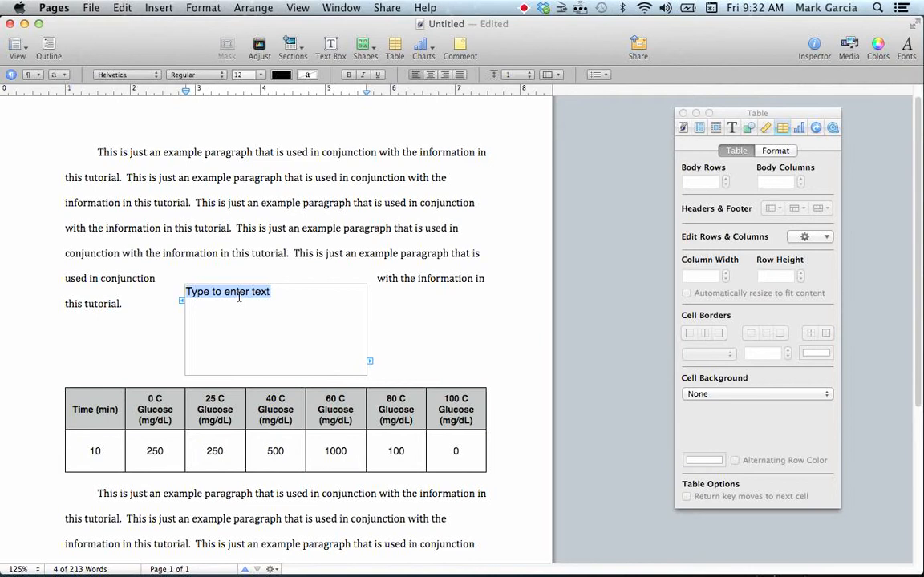
text(Figure 1. Determining Optimal Temperature of )
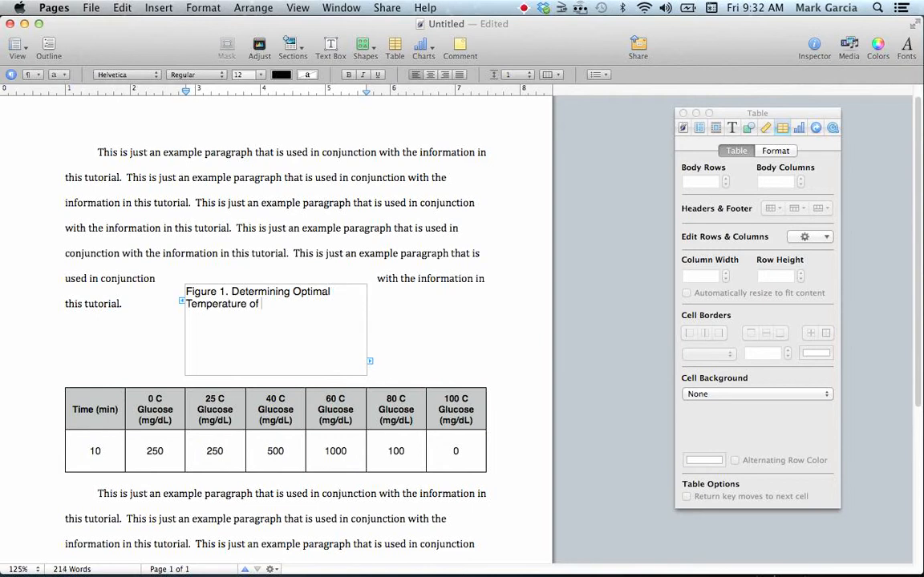
text(Lactase)
click(293, 285)
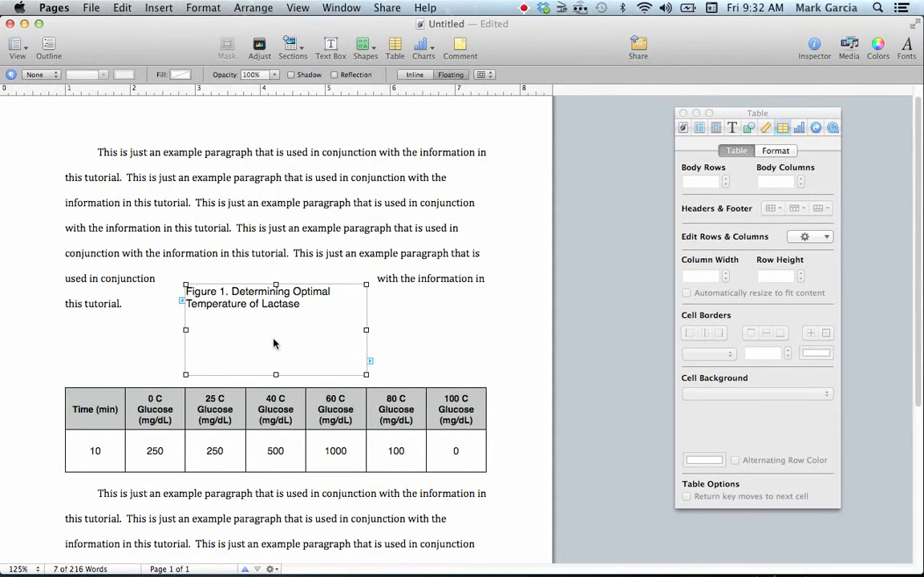
drag(366, 329, 500, 322)
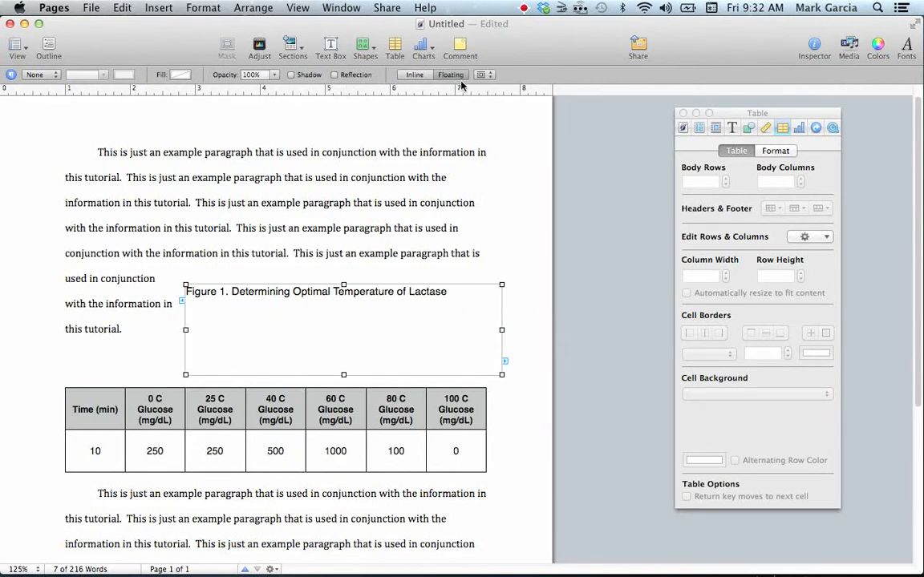
Set the caption text box's text wrapping to None.
click(491, 78)
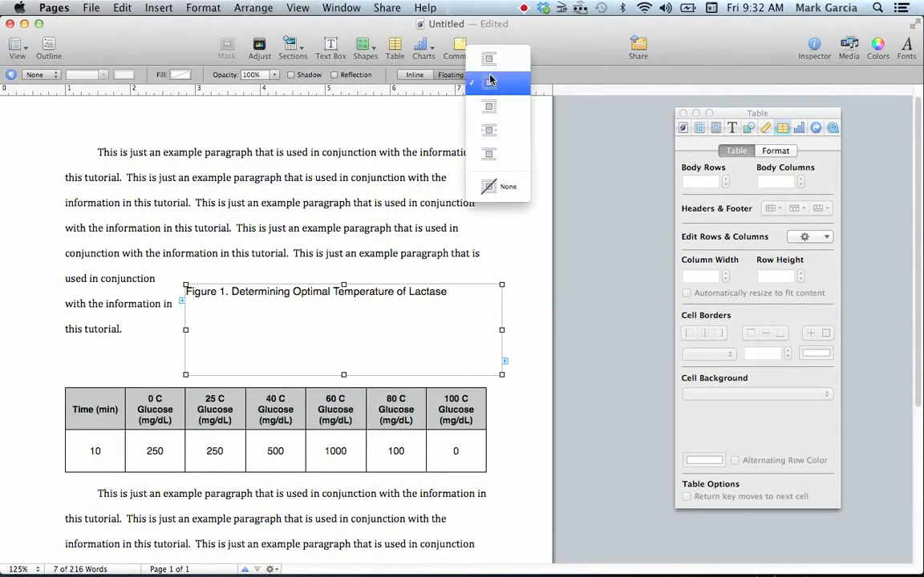
click(491, 80)
click(492, 75)
click(501, 186)
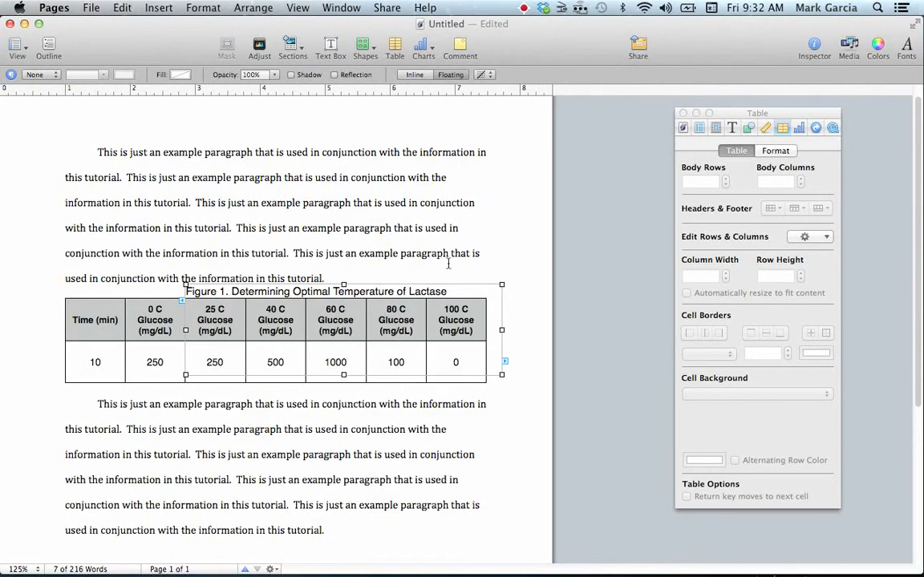
Shrink the caption text box to one line's height, place it directly beneath the table and match its width to the table.
drag(342, 374, 221, 391)
triple_click(226, 391)
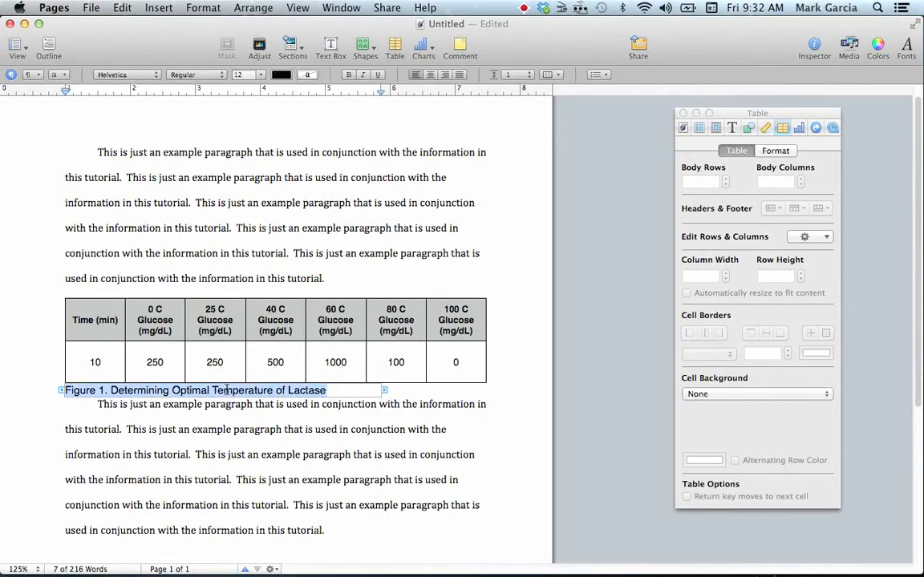
click(357, 396)
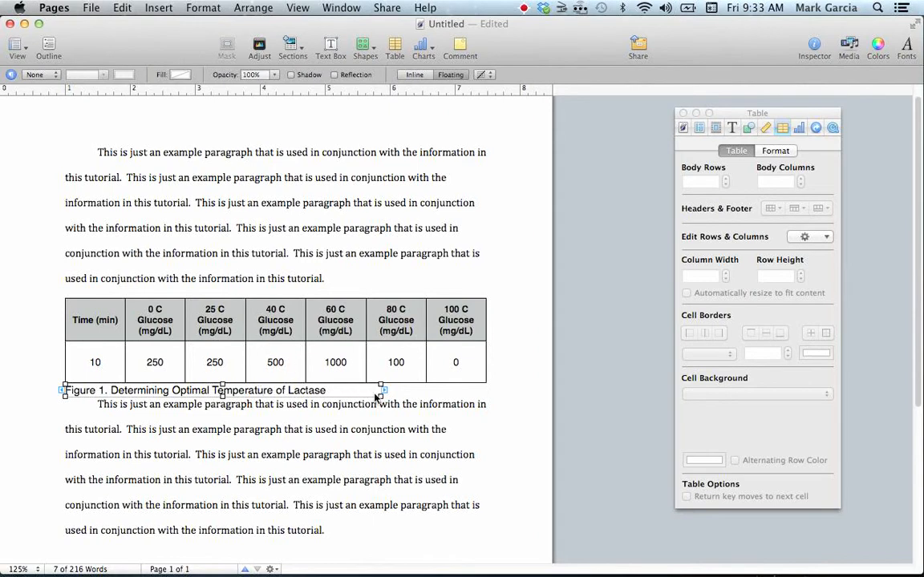
drag(381, 395, 485, 399)
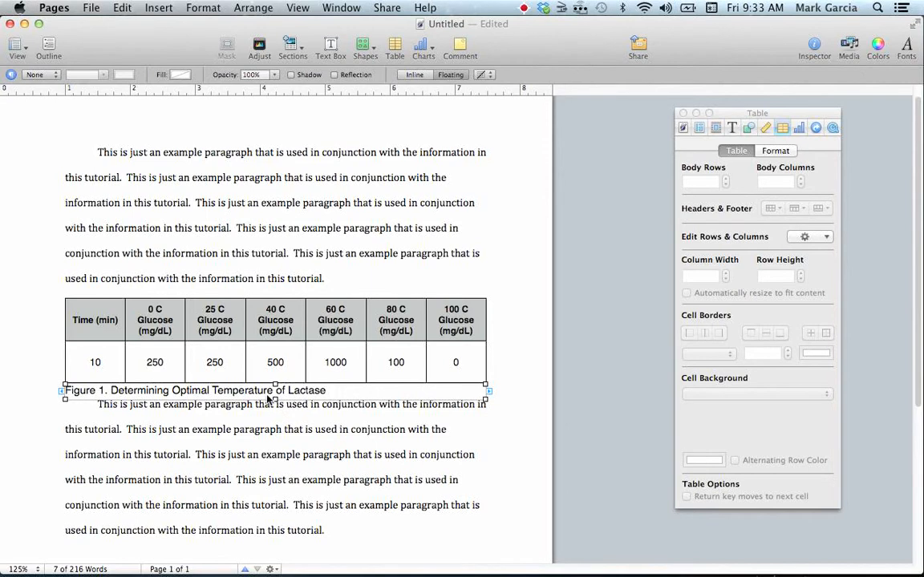
Make the figure caption bold with font size 10, and deselect the text box.
triple_click(264, 390)
key(super+b)
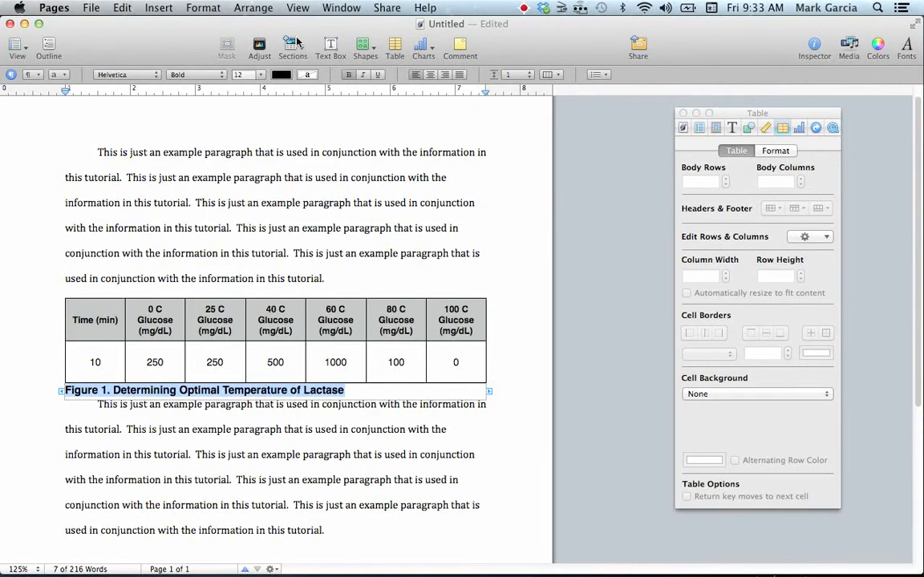
click(244, 76)
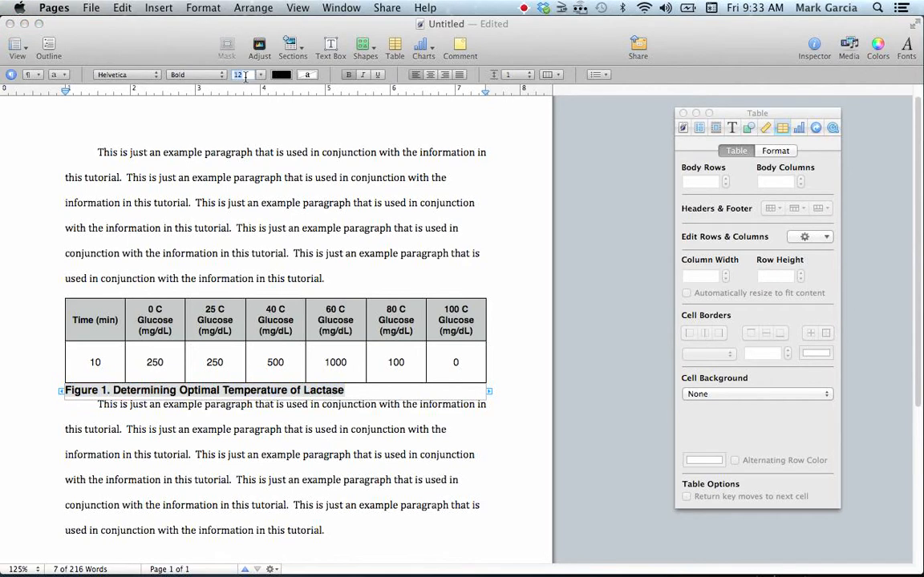
text(10)
key(Return)
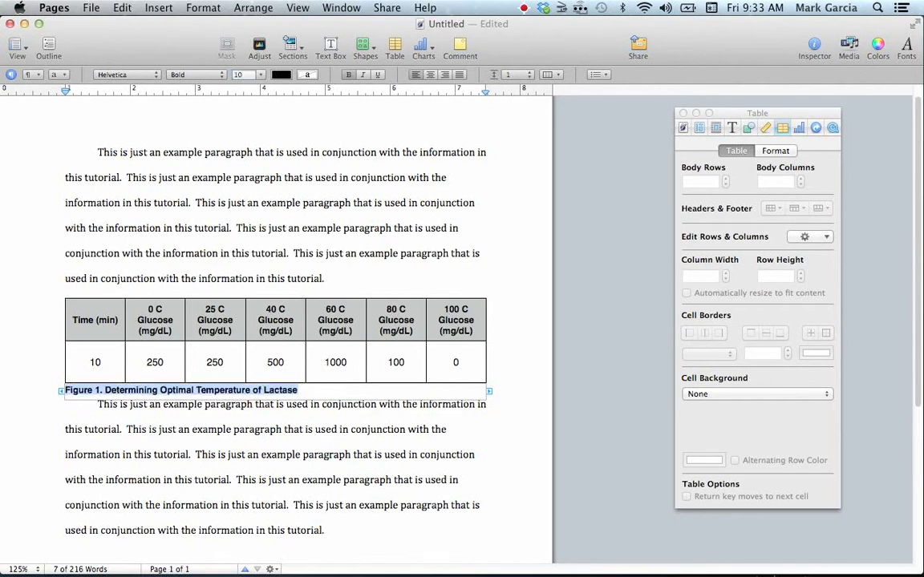
click(521, 349)
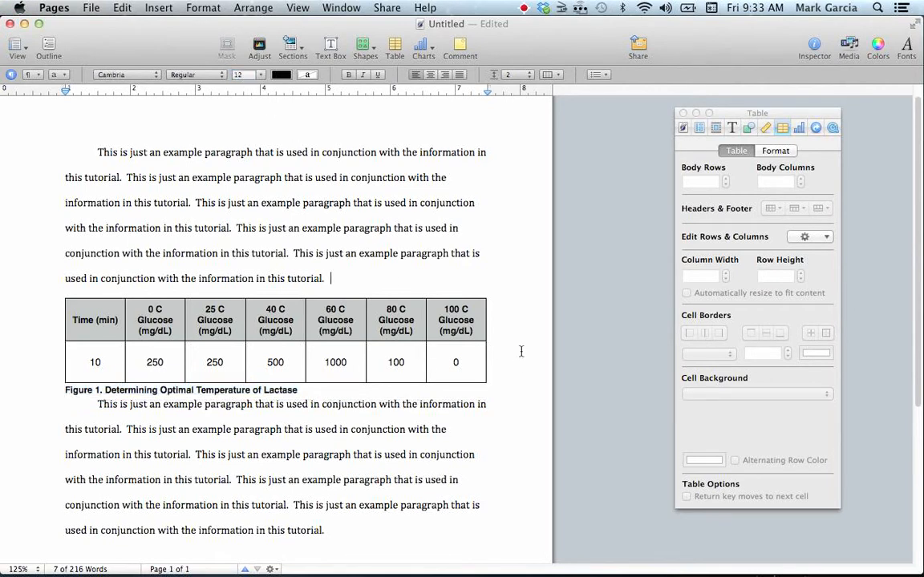
click(254, 393)
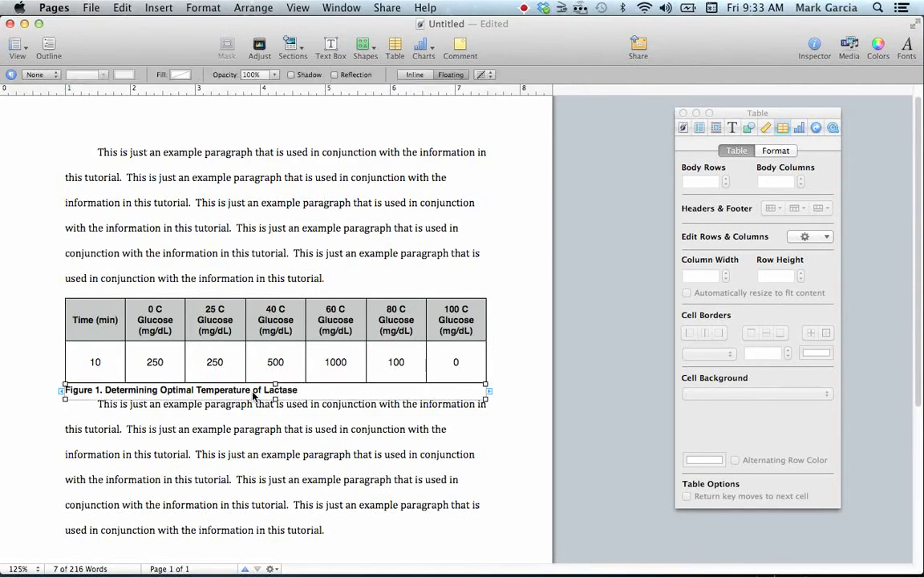
click(277, 303)
click(306, 296)
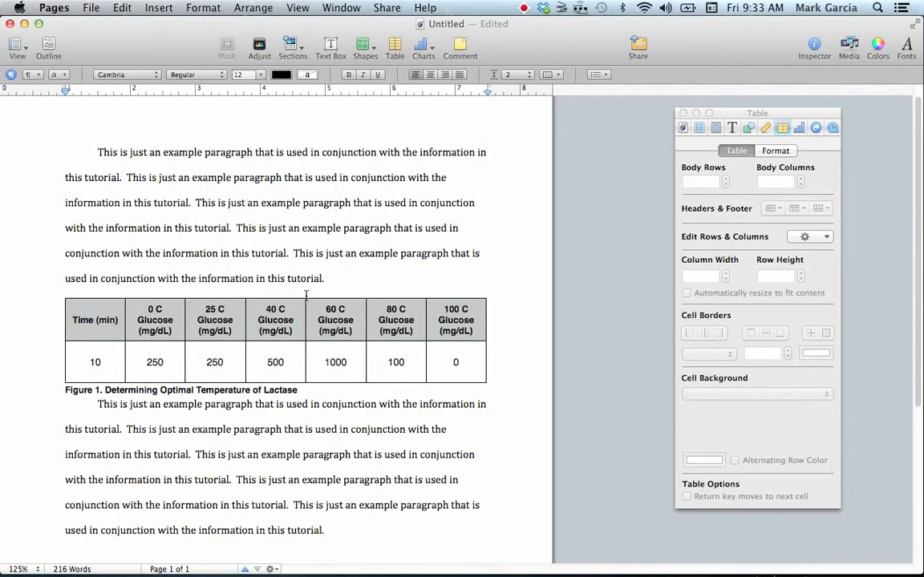
click(88, 303)
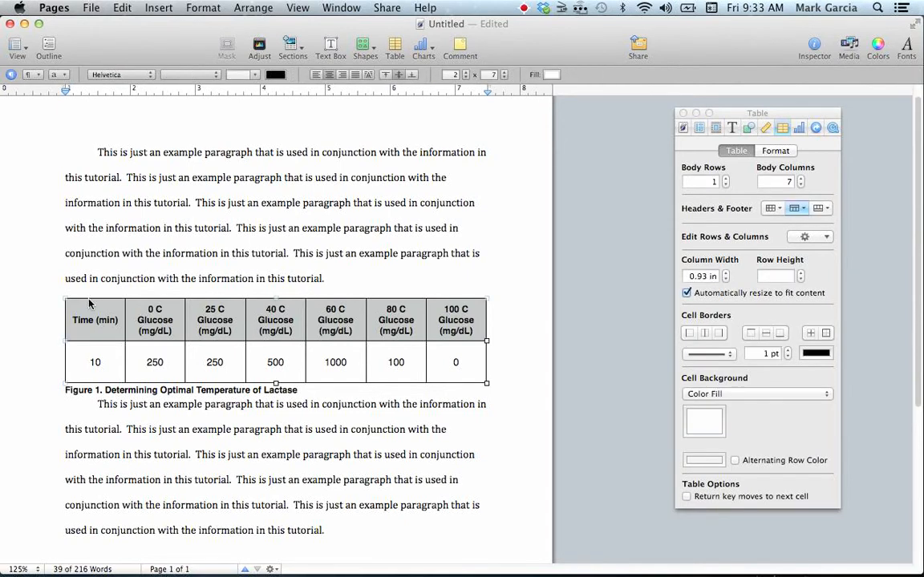
click(205, 390)
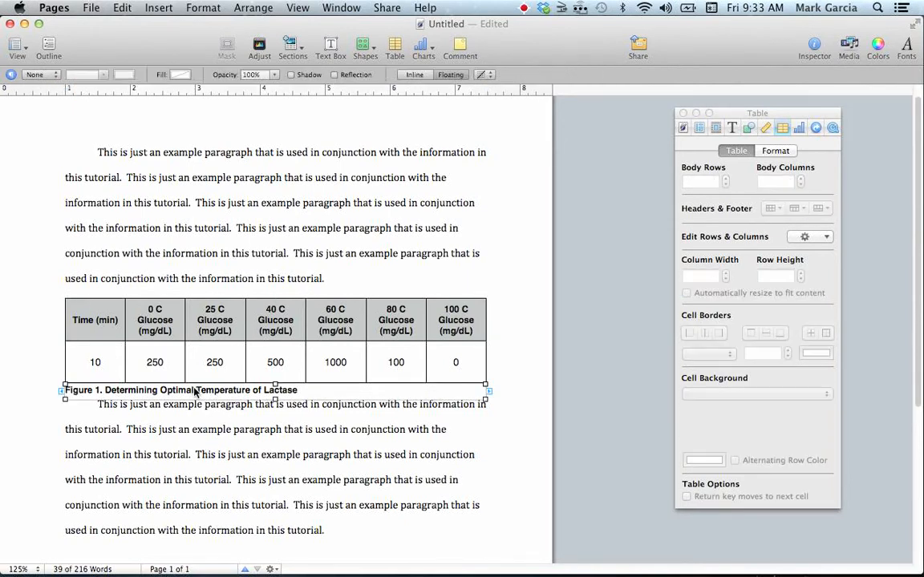
Add a blank line before the second paragraph to clear the caption, and indent the paragraph's first line again.
click(91, 406)
key(Return)
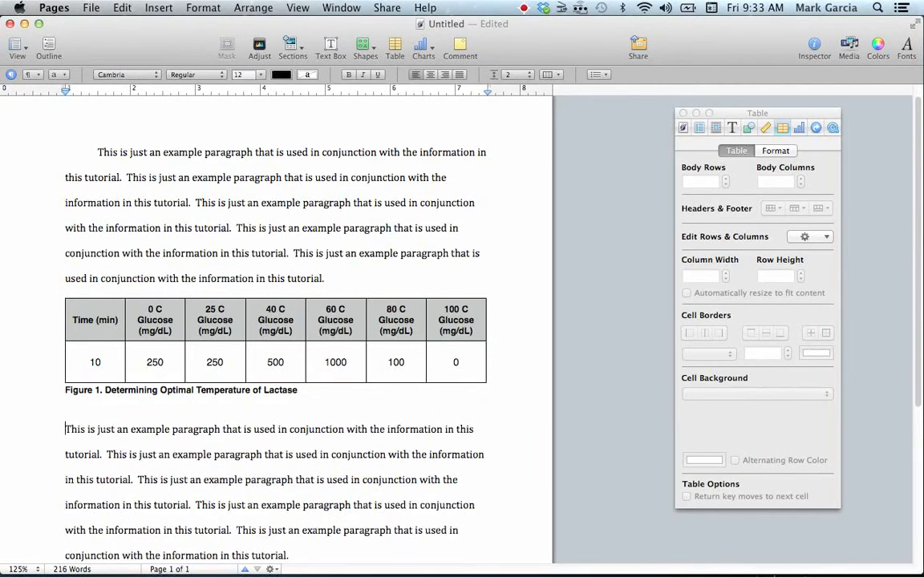
key(Tab)
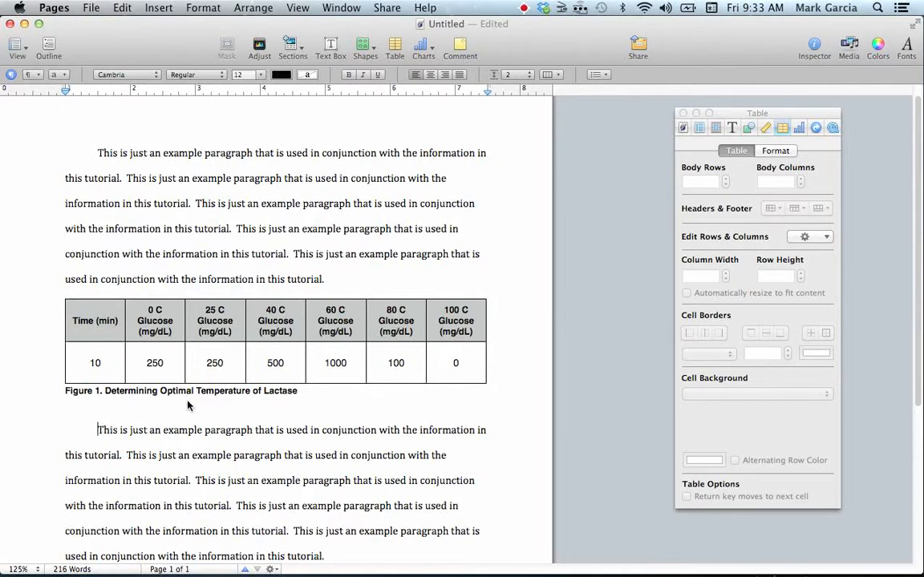
Cut the whole table from between the two paragraphs, leaving the caption text box in place.
click(182, 390)
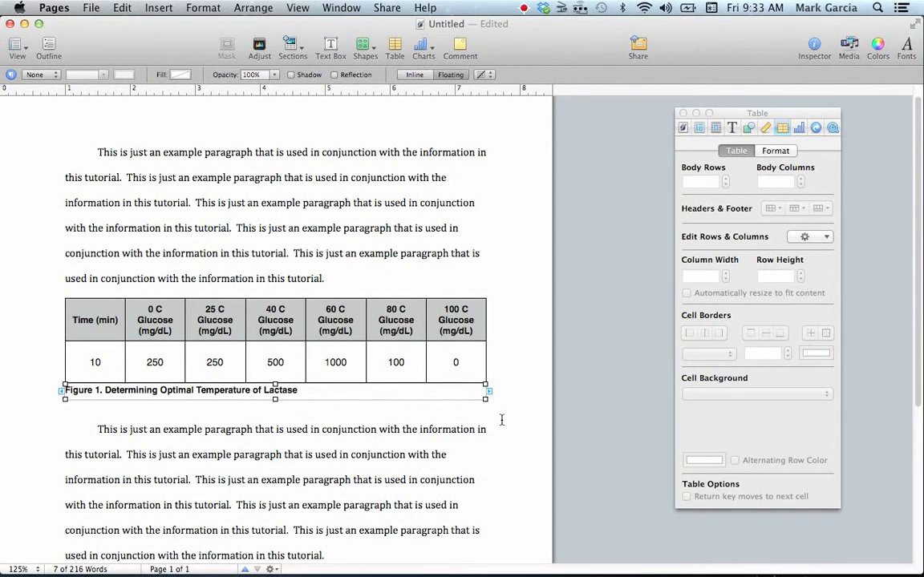
click(425, 304)
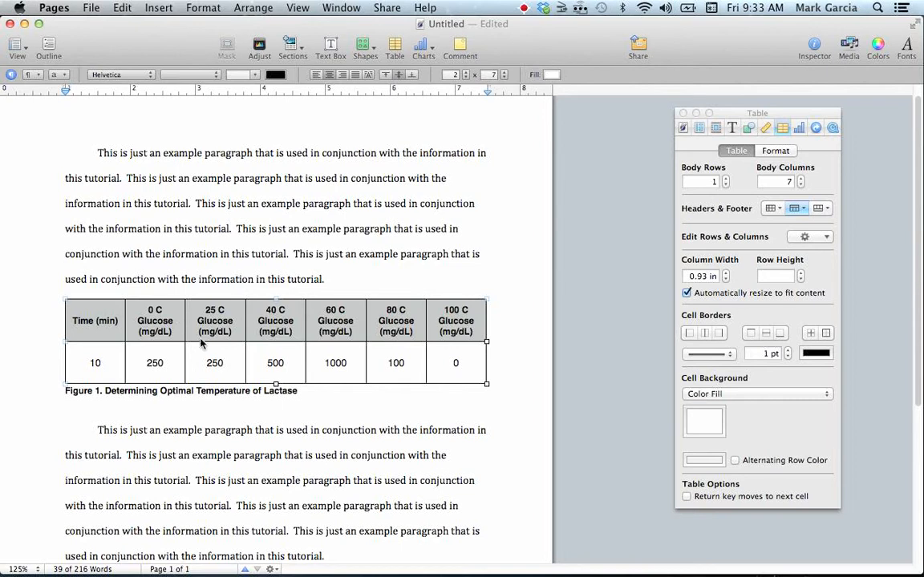
key(BackSpace)
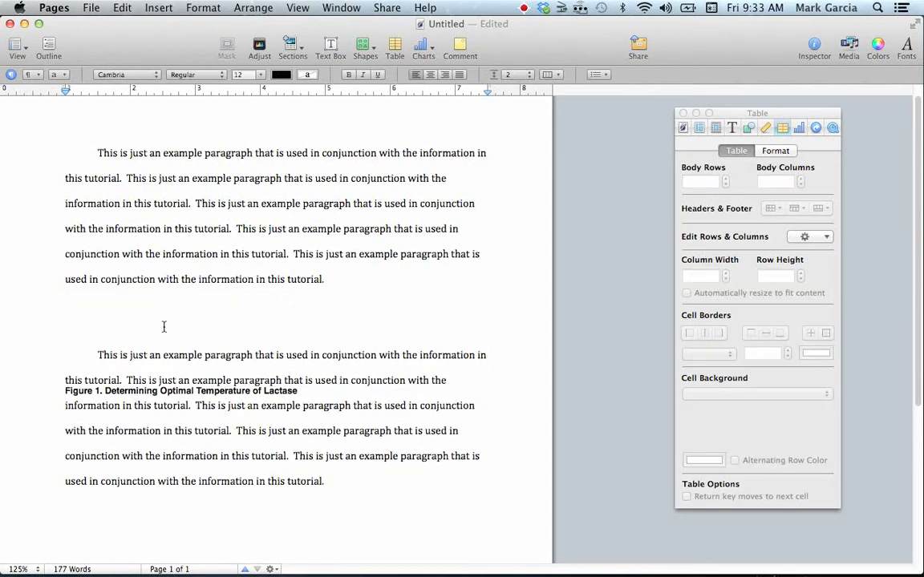
Delete the empty lines between the two paragraphs.
scroll(238, 444, down, 4)
scroll(234, 417, up, 2)
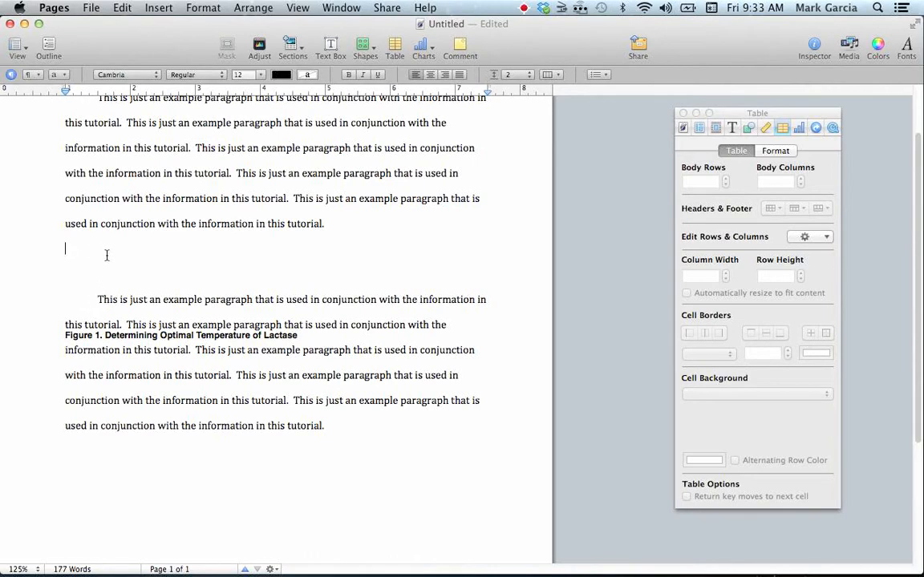
key(BackSpace)
key(BackSpace)
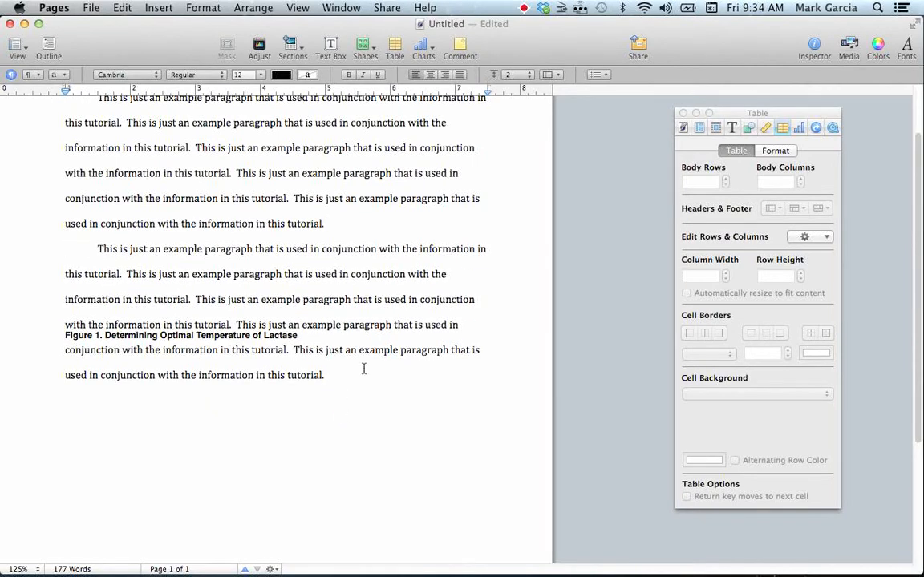
Paste the table below the second paragraph and move the figure caption directly beneath it.
key(super+v)
drag(239, 337, 238, 491)
click(353, 512)
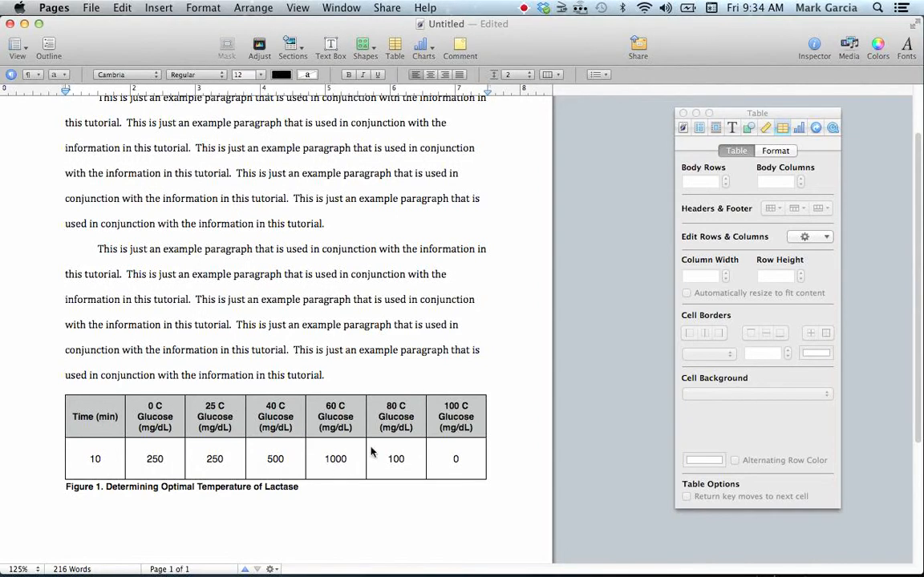
scroll(382, 418, up, 3)
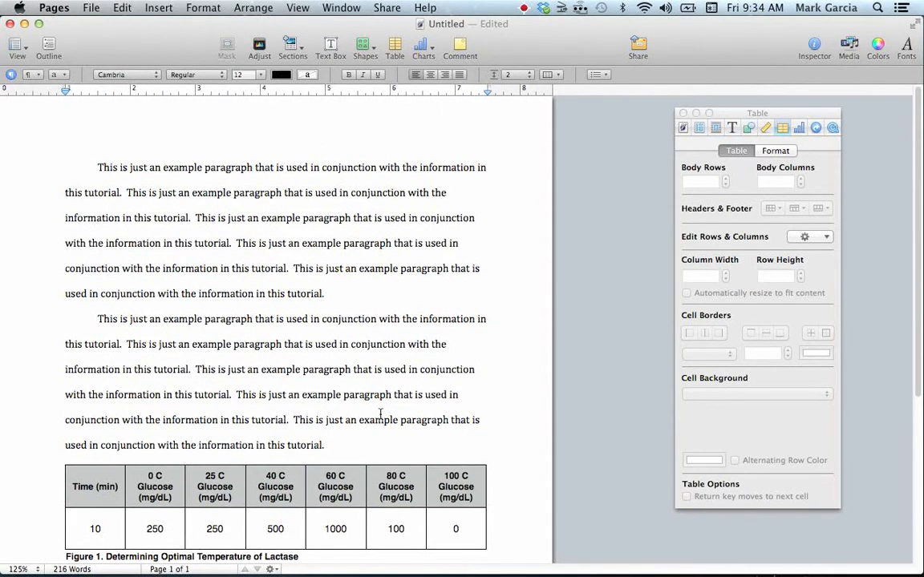